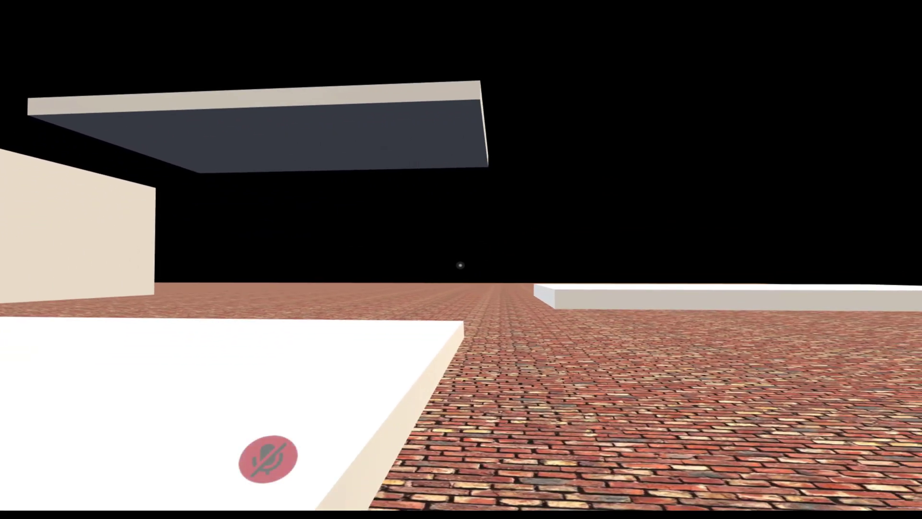
Step: Leave the VRChat test world and switch to Unity, with the white platforms in view in the scene
key("Escape")
left_click(498, 285)
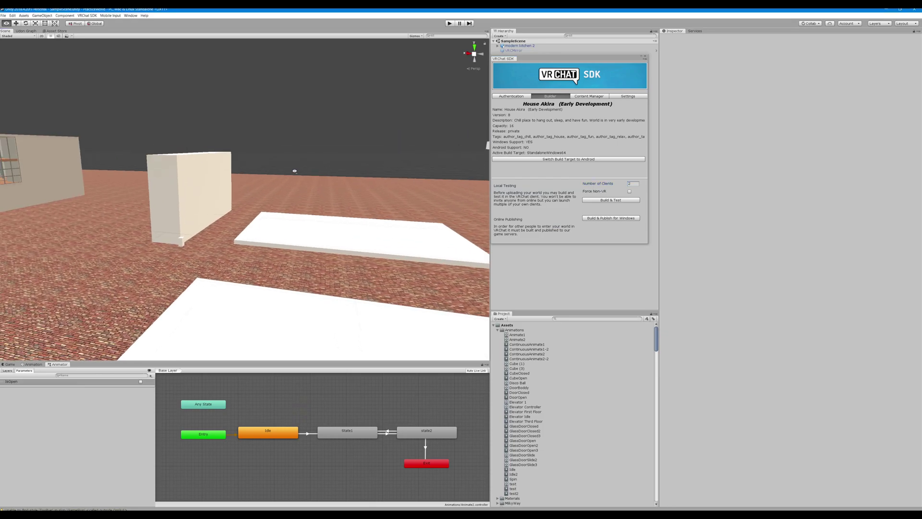
right_click_drag(294, 170, 311, 182)
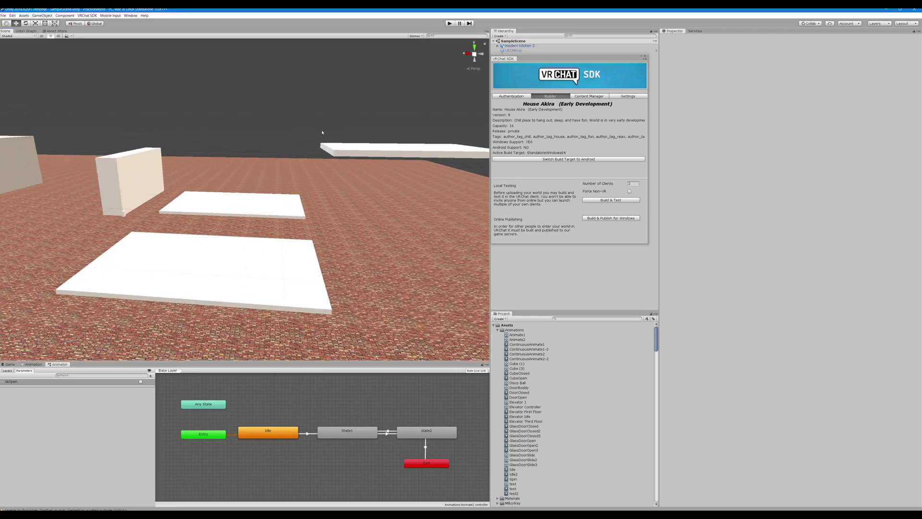
key("w")
mouse_move(327, 219)
right_mouse_down()
mouse_move(356, 221)
mouse_move(339, 221)
right_mouse_up()
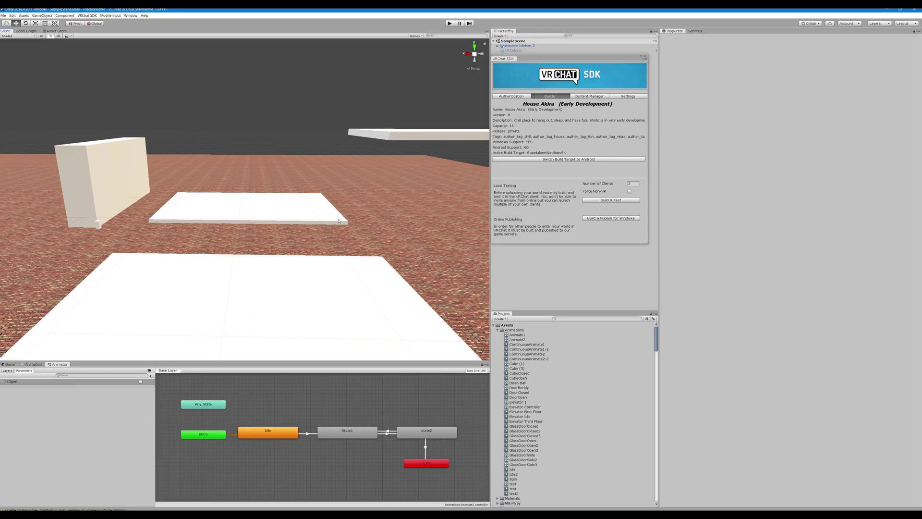
right_click_drag(332, 222, 317, 204)
Step: Duplicate the Animate1 platform and move the copy to about X -3.572, Z 1.403
left_click(316, 203)
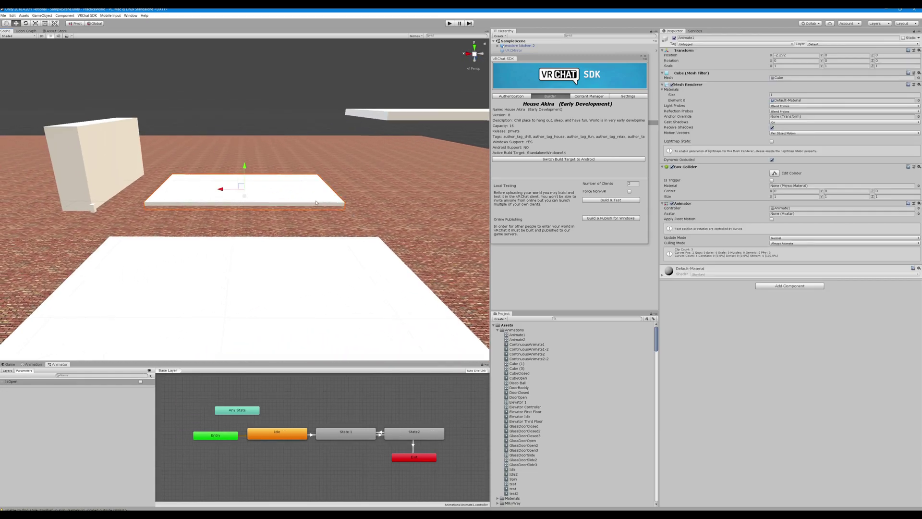
key("ctrl+d")
left_click_drag(219, 189, 436, 181)
right_click_drag(408, 187, 482, 196)
left_click_drag(310, 171, 373, 199)
right_click_drag(373, 199, 370, 151)
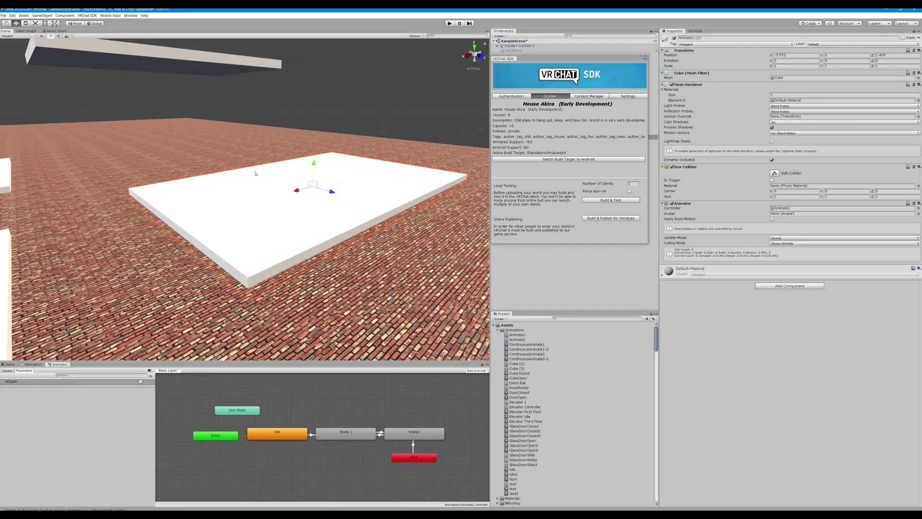
right_click_drag(319, 118, 190, 126)
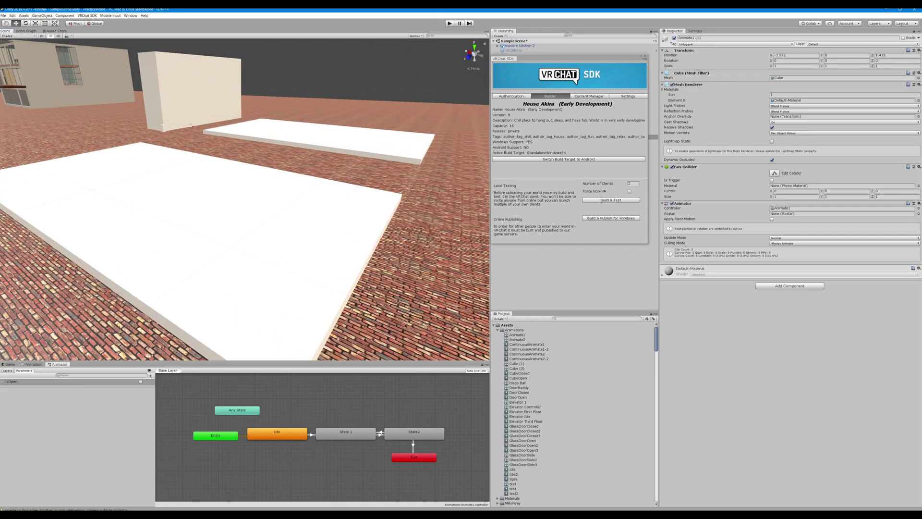
key("f")
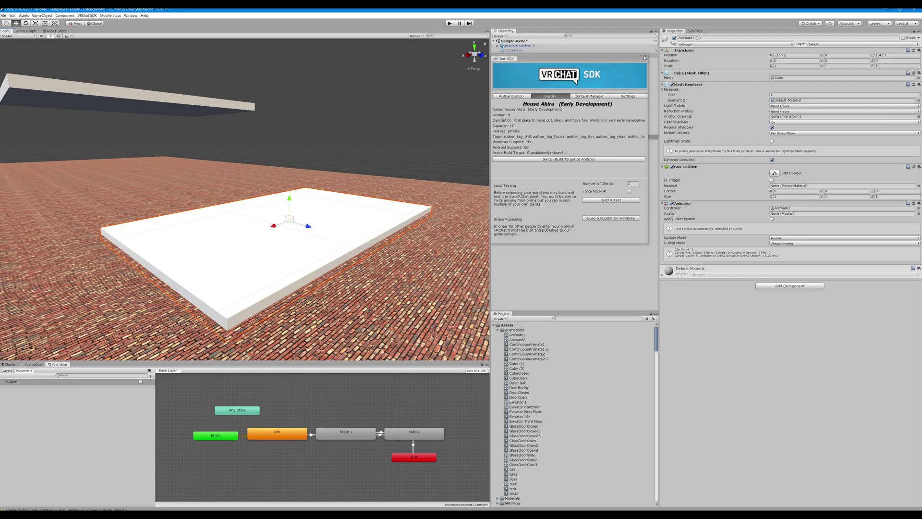
Step: Close the VRChat SDK window and rename the duplicated platform Animate3 in the DoubleAnimate group
left_click(645, 58)
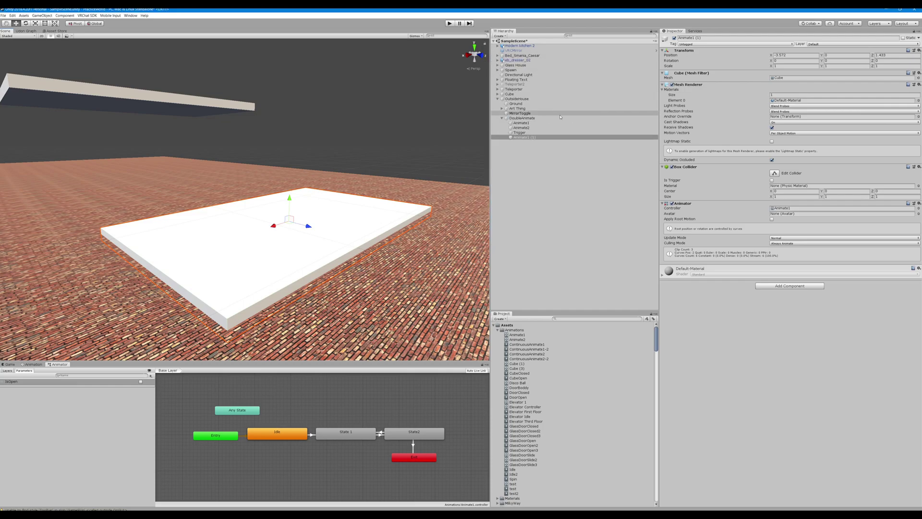
right_click(532, 137)
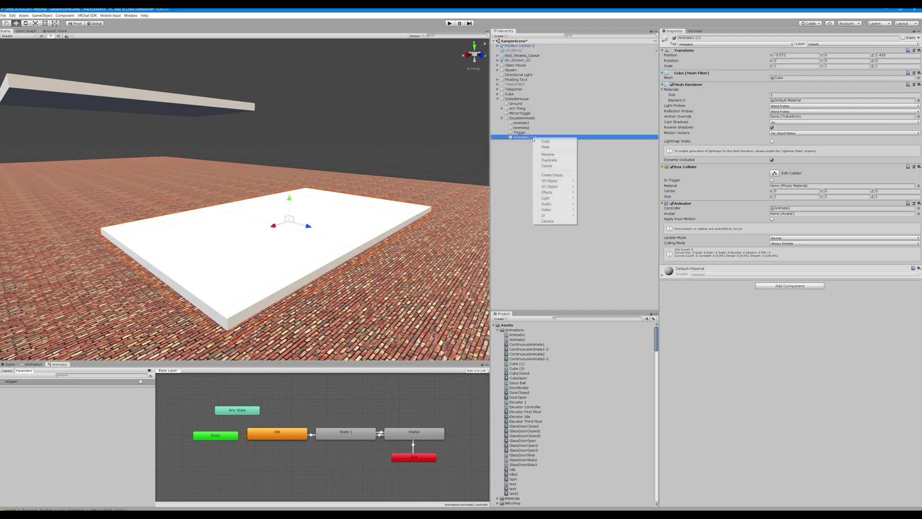
left_click(553, 155)
type("A")
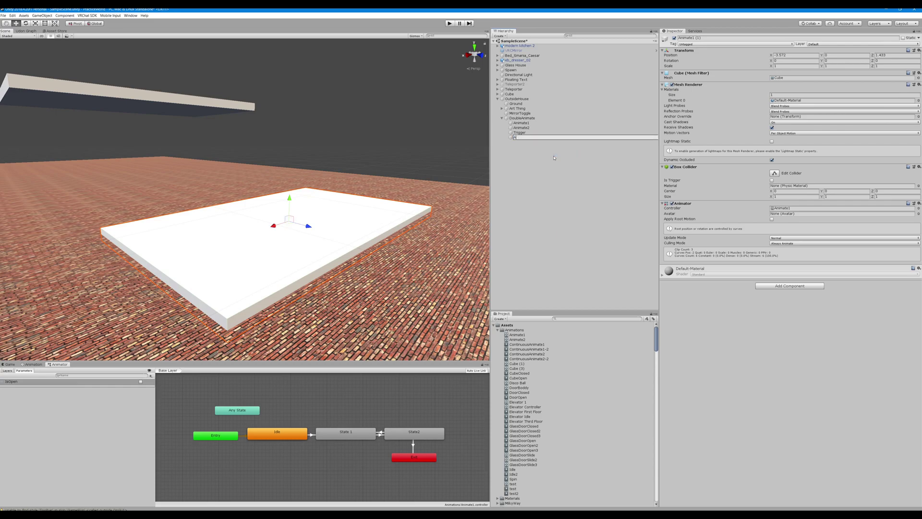
key("Return")
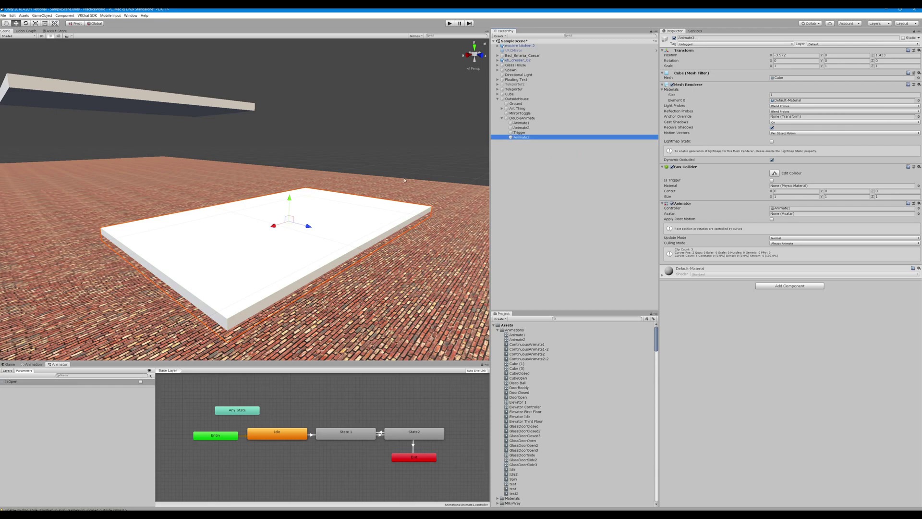
Step: Shift the Animate3 platform along Z to about 1.7 and remove its copied Animator component
left_click_drag(308, 226, 338, 234)
right_click_drag(351, 170, 482, 186)
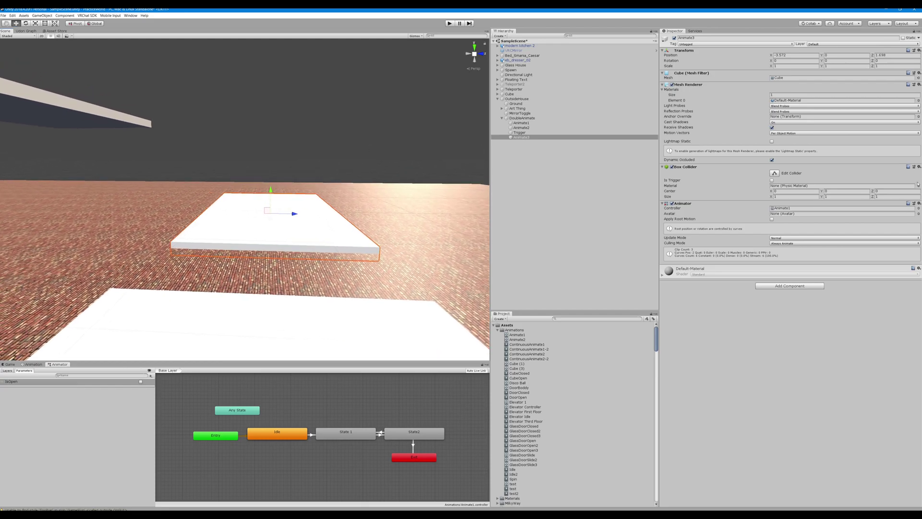
left_click(918, 204)
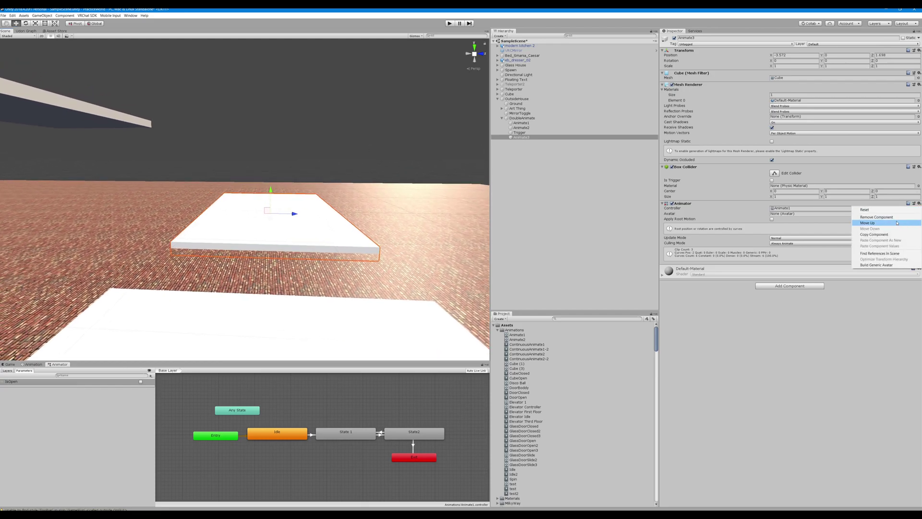
left_click(898, 220)
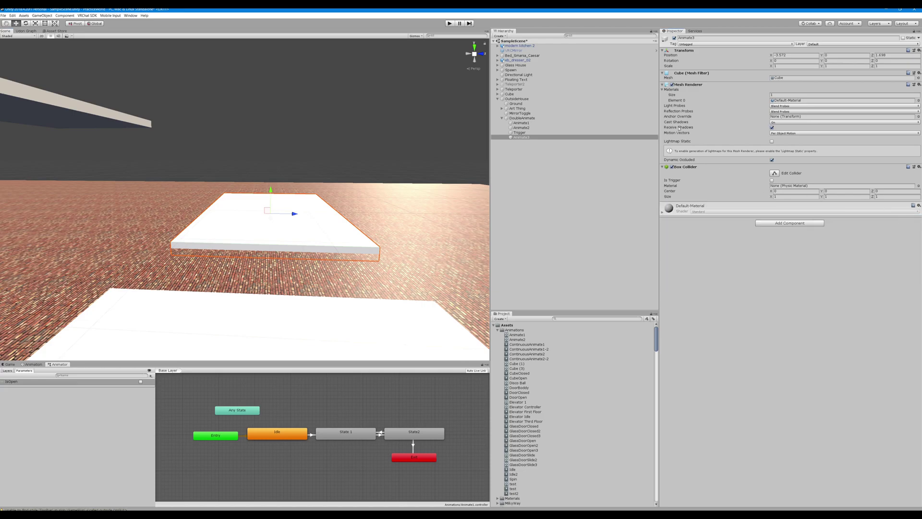
Step: Add a fresh Animator component to the Animate3 platform
key("d")
right_click_drag(382, 138, 227, 135)
key("w")
key("d")
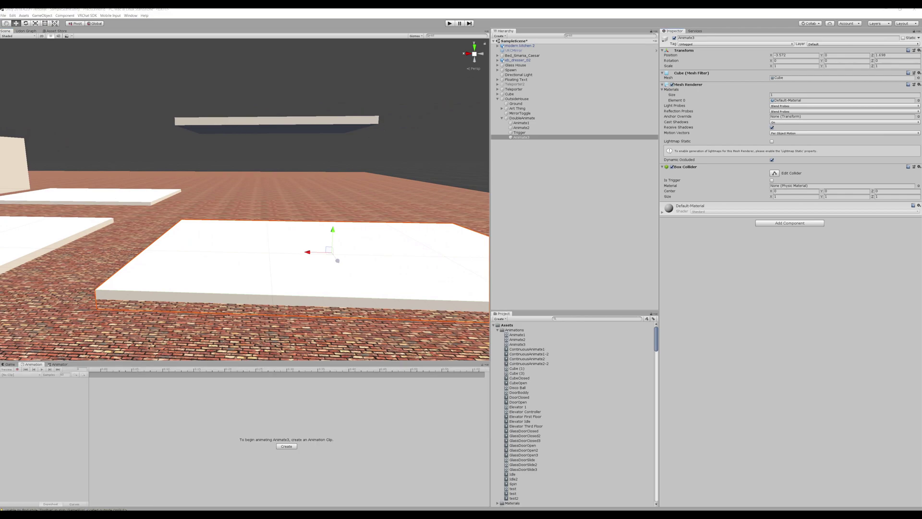
left_click(722, 273)
left_click(768, 223)
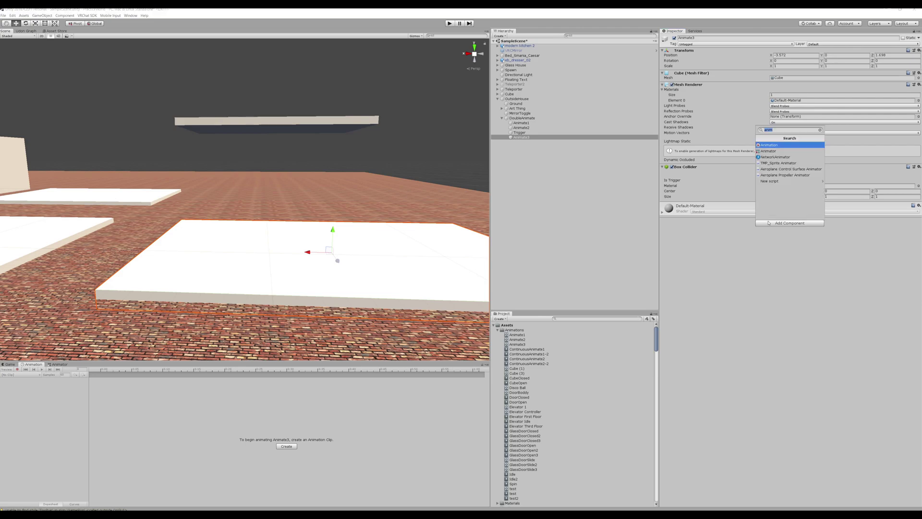
key("Down")
key("Return")
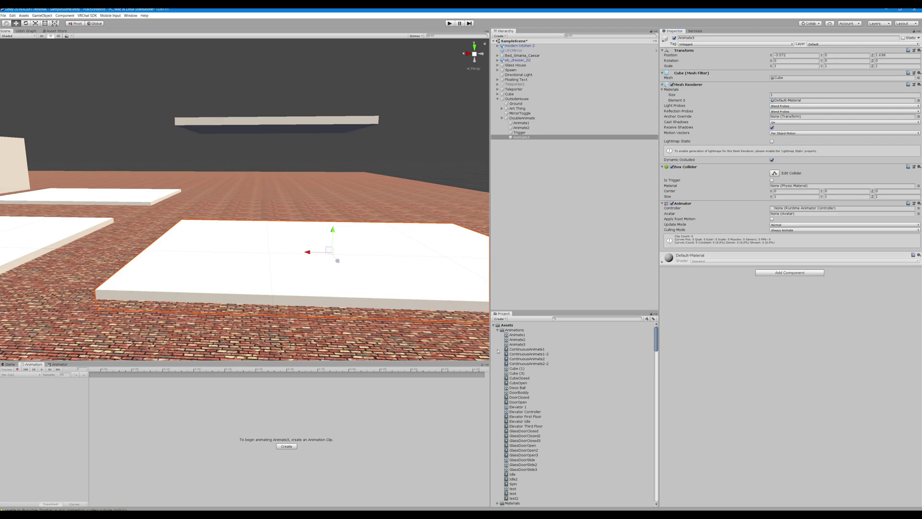
Step: Create an Animator Controller named Animate4 in the Animations folder
right_click(510, 332)
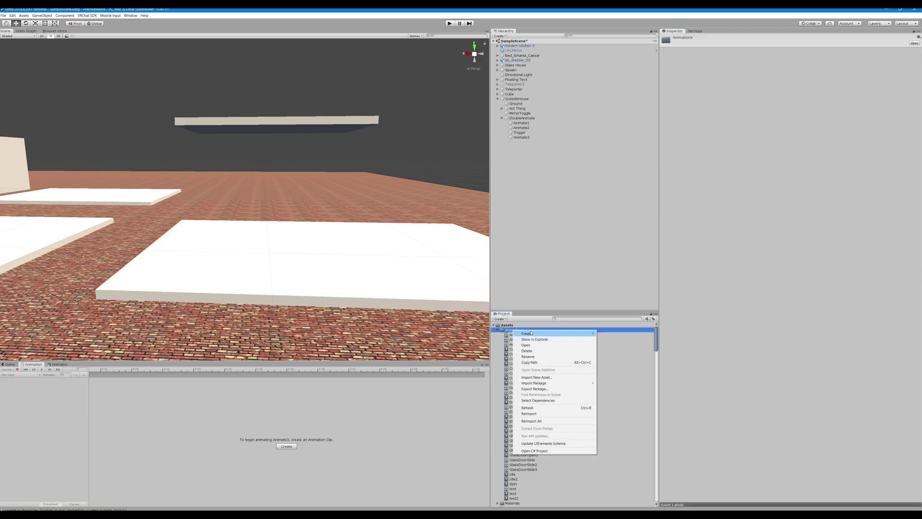
mouse_move(528, 333)
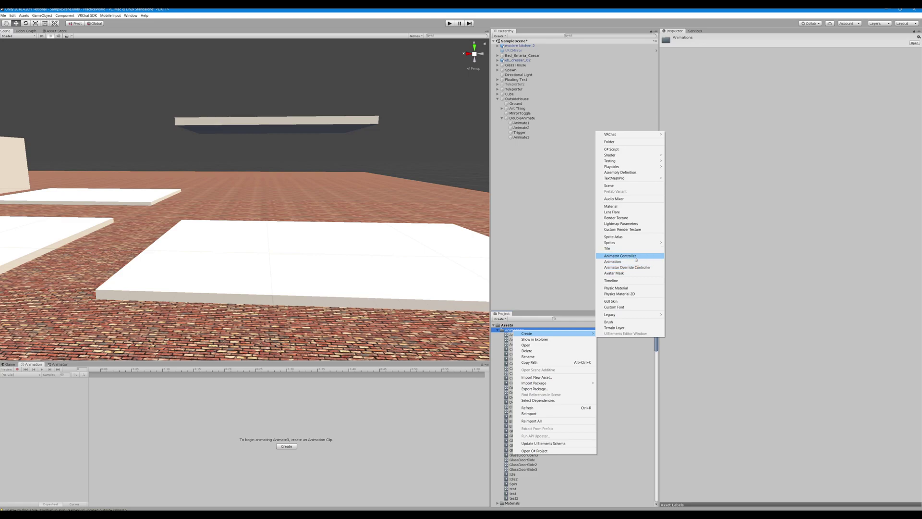
left_click(619, 256)
type("Ani")
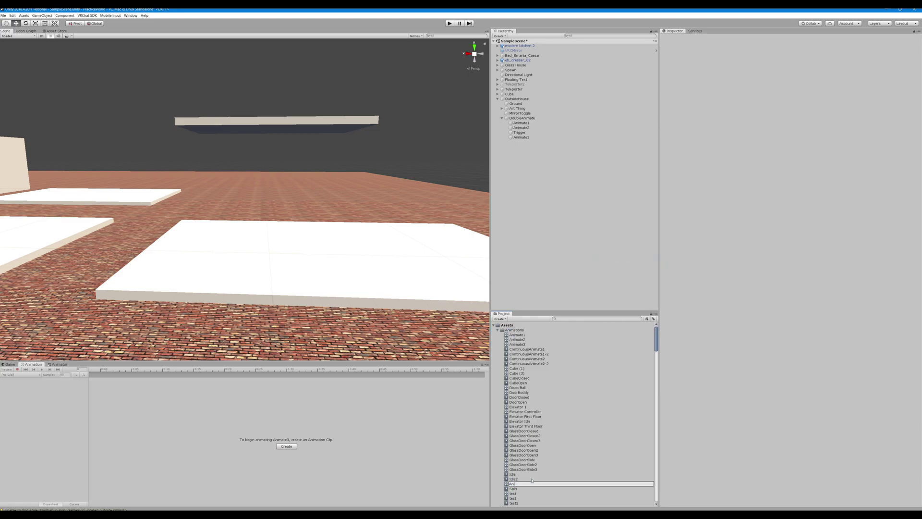
type("mate4")
key("Return")
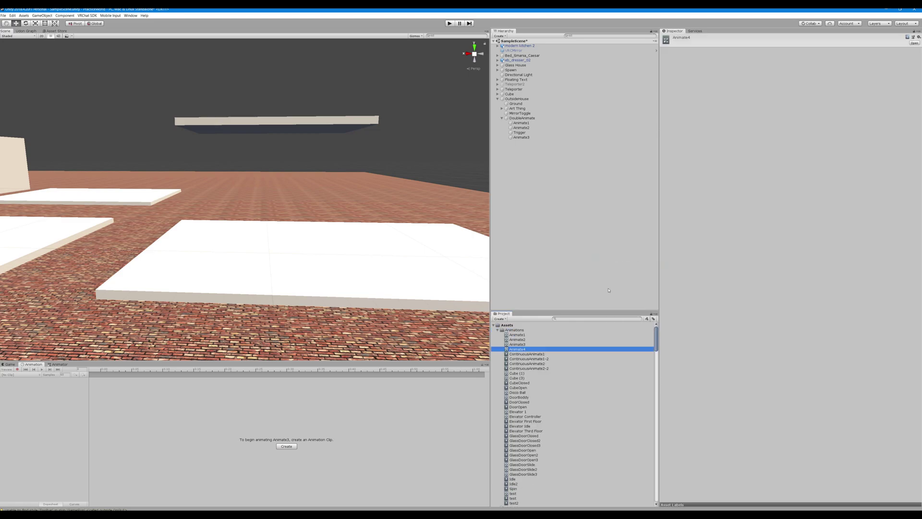
Step: Delete the extra Animate4 controller from the Animations folder
left_click(521, 345)
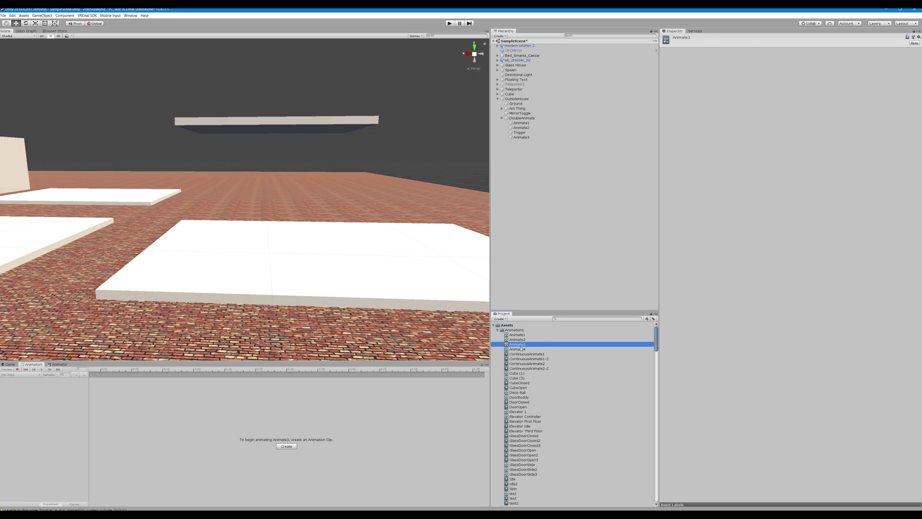
left_click(521, 349)
key("Delete")
left_click(483, 274)
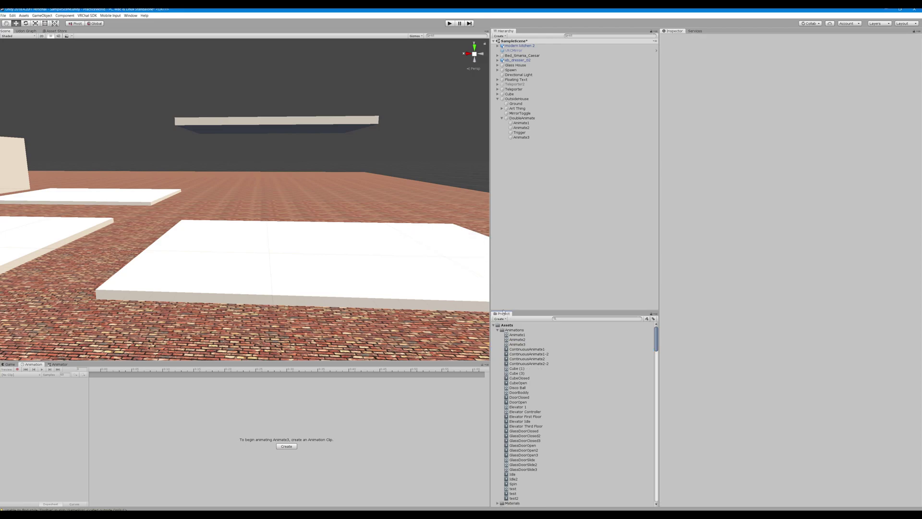
Step: Assign the Animate3 controller asset to the Animator component of the Animate3 platform
left_click(521, 345)
left_click(521, 138)
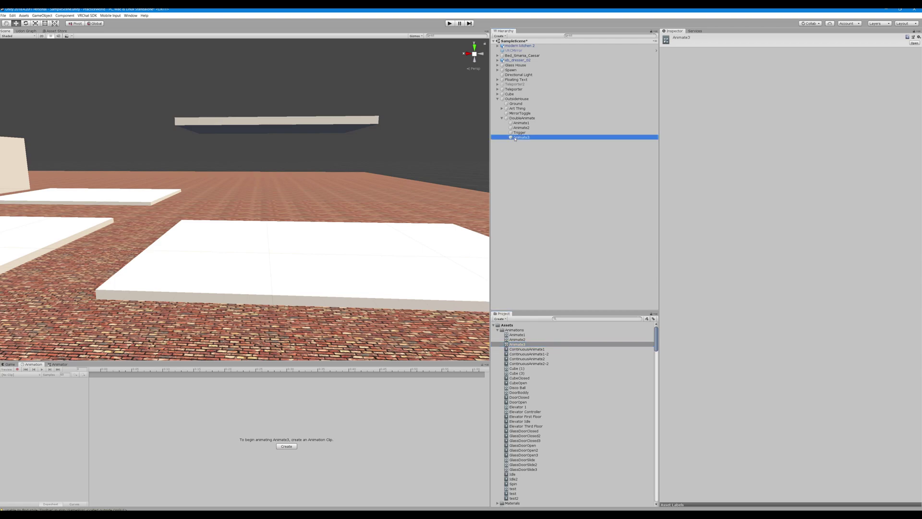
left_click_drag(522, 346, 776, 185)
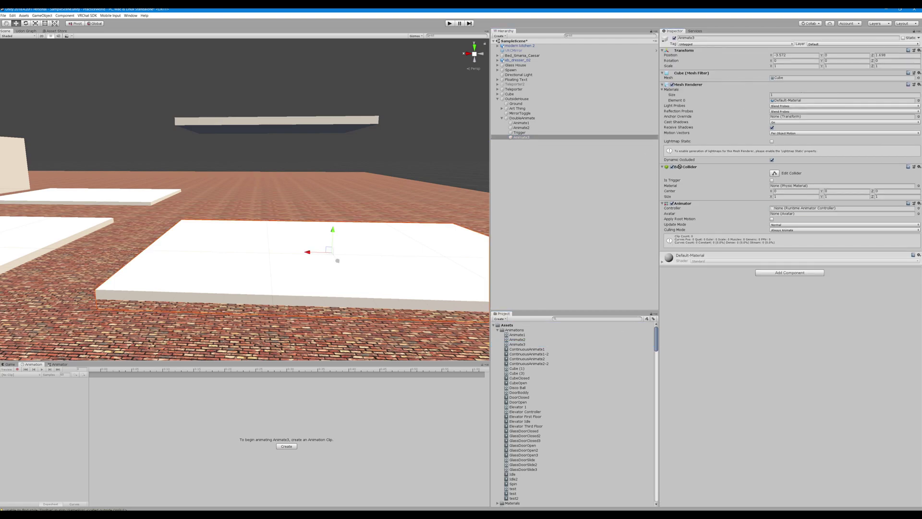
left_click_drag(789, 210, 789, 210)
Step: Add a third Udon Behaviour component to the Trigger platform
mouse_move(451, 168)
right_mouse_down()
mouse_move(471, 163)
mouse_move(453, 169)
right_mouse_up()
key("a")
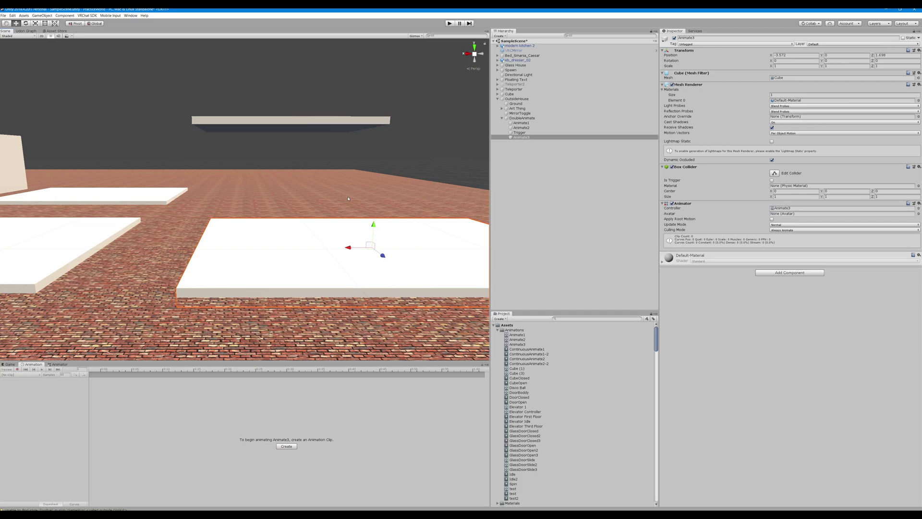
left_click(35, 249)
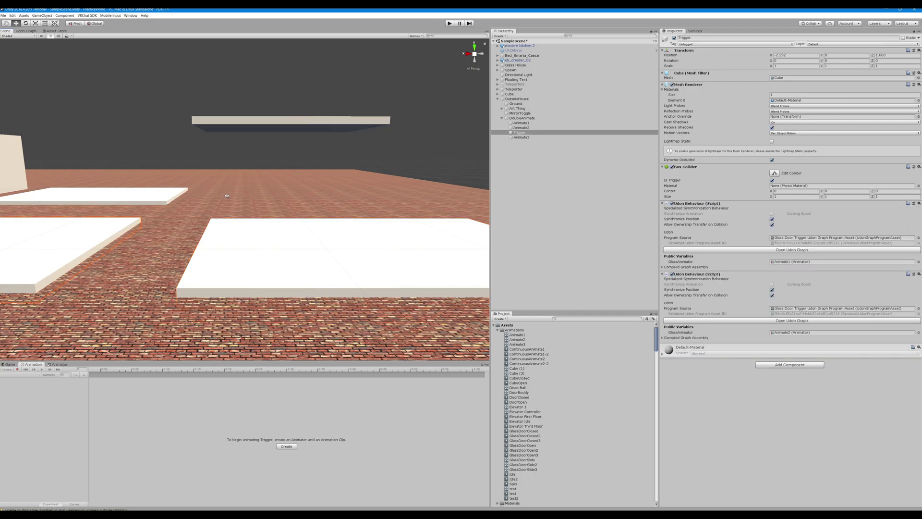
right_click_drag(34, 249, 276, 218)
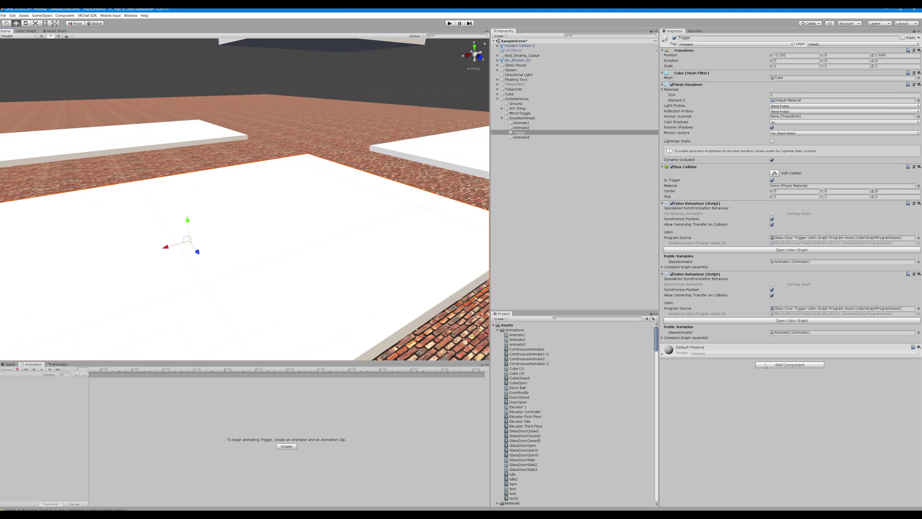
left_click(789, 365)
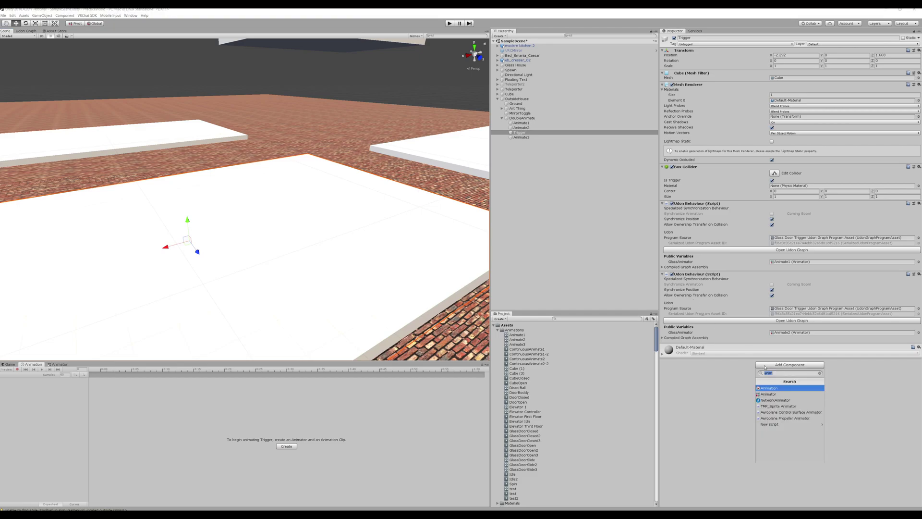
key("BackSpace")
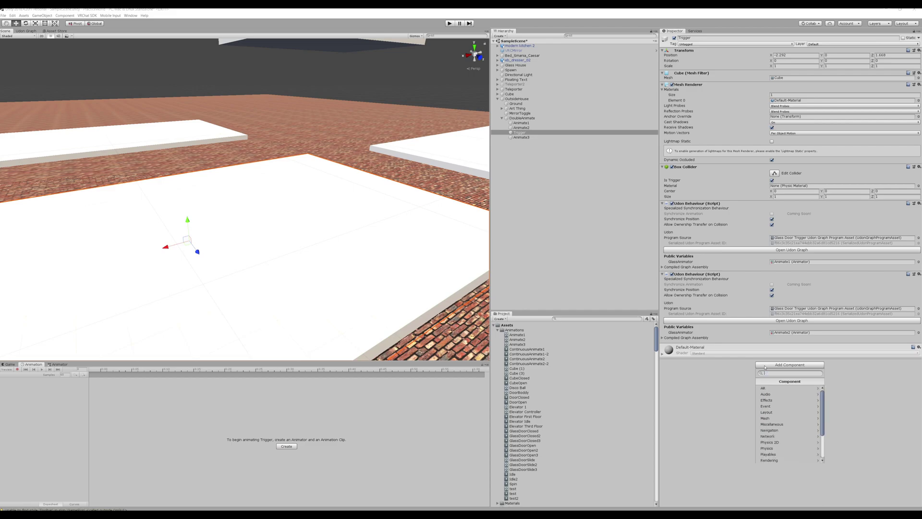
type("udon")
key("Return")
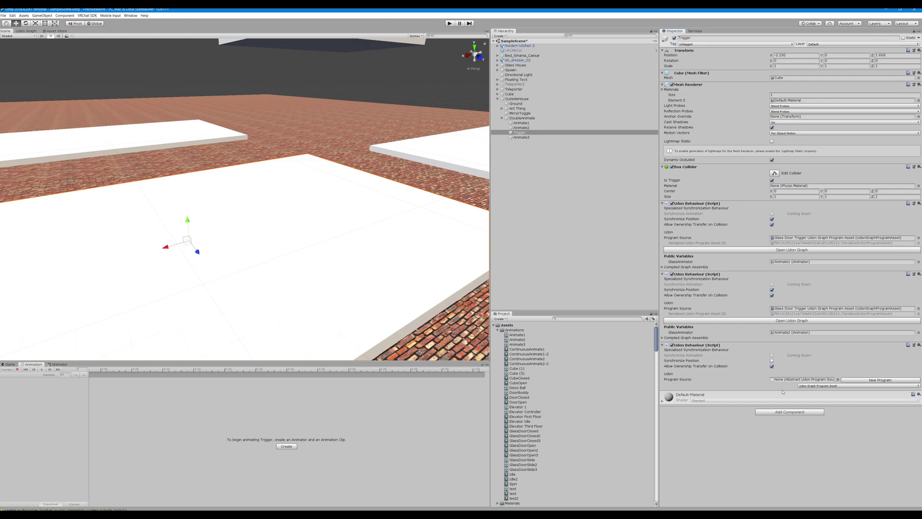
Step: Set the program source of the Trigger's third Udon Behaviour to Glass Door Trigger Udon Graph Program Asset
left_click(838, 380)
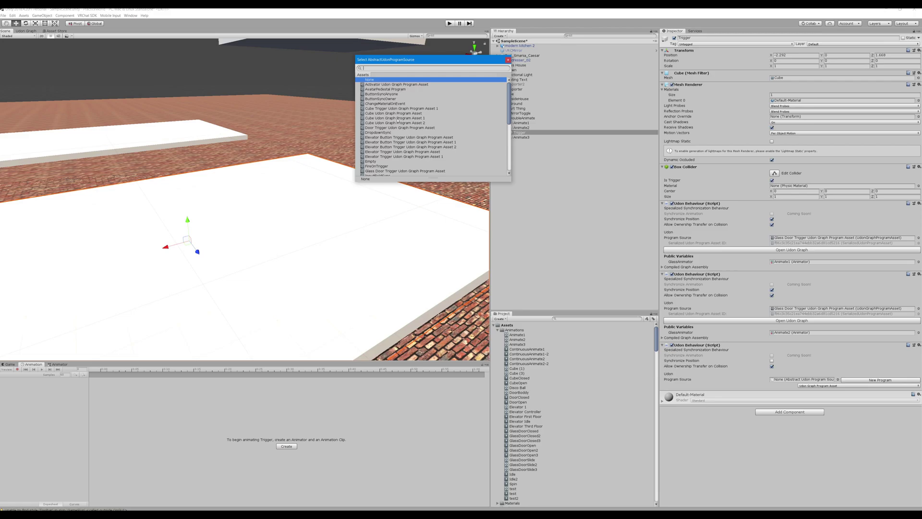
scroll(396, 103, "down", 10)
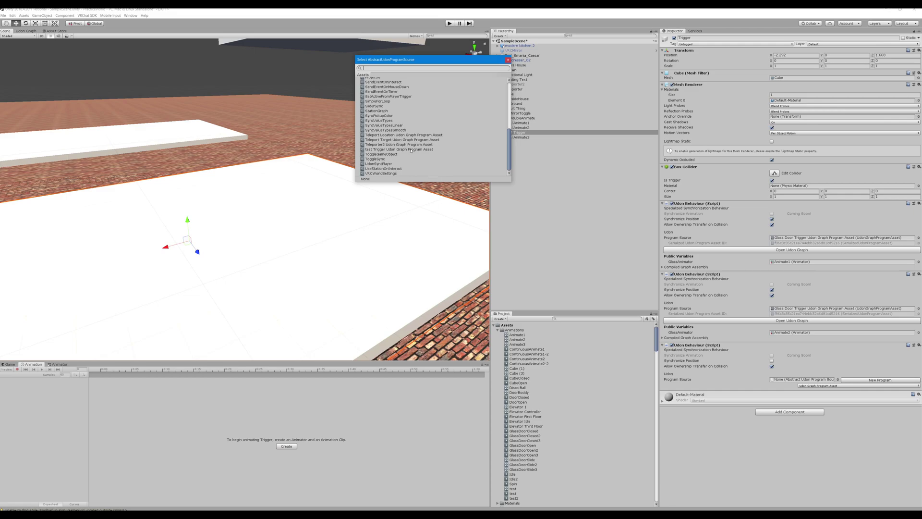
scroll(396, 167, "up", 10)
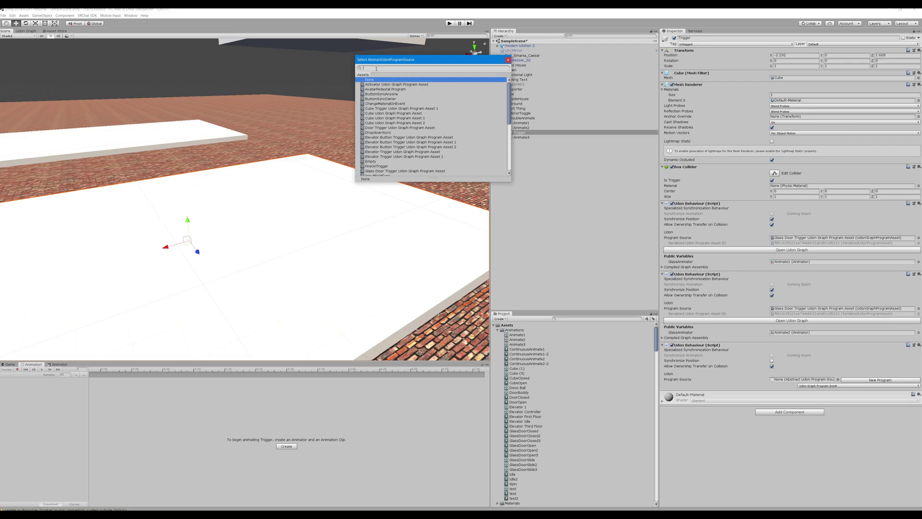
left_click_drag(387, 172, 407, 146)
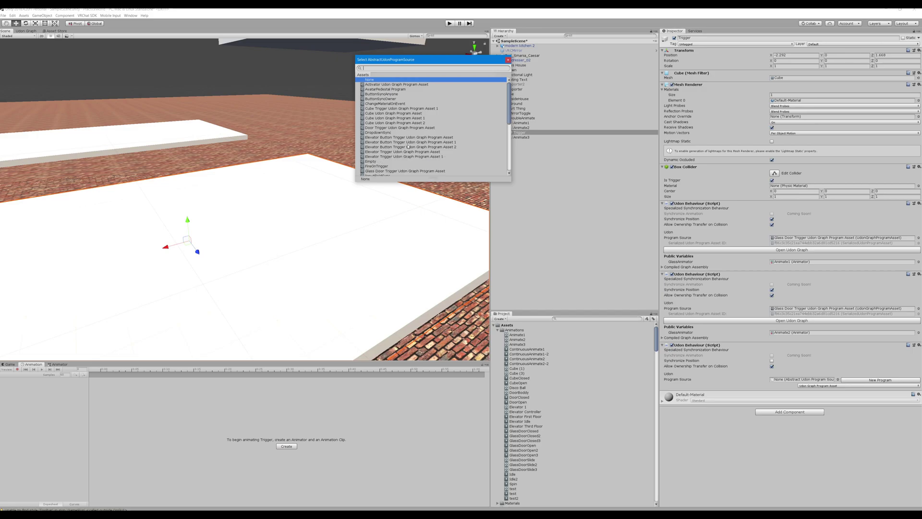
left_click(403, 177)
scroll(404, 137, "down", 3)
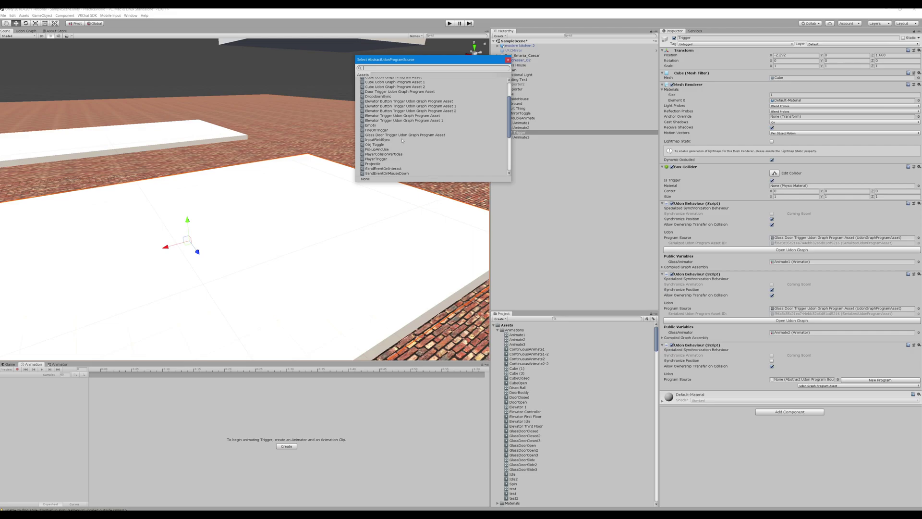
double_click(404, 137)
left_click(405, 137)
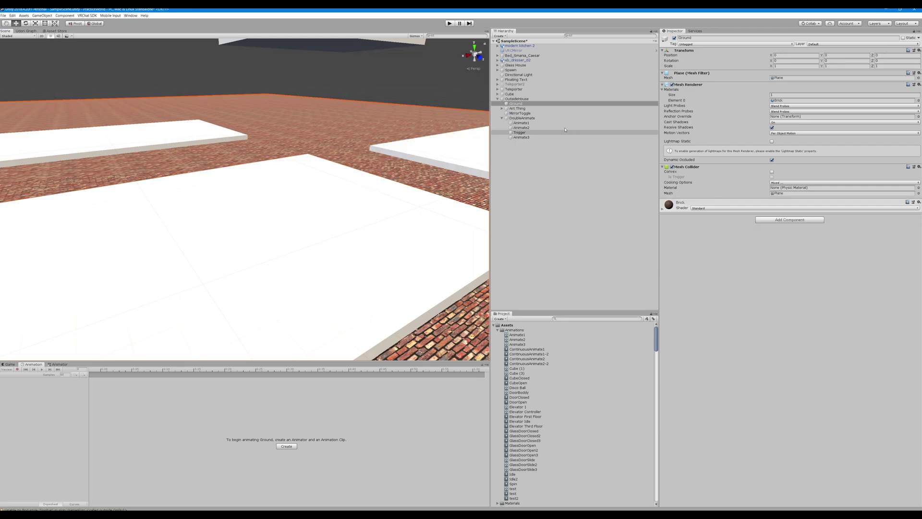
left_click(521, 138)
key("Up")
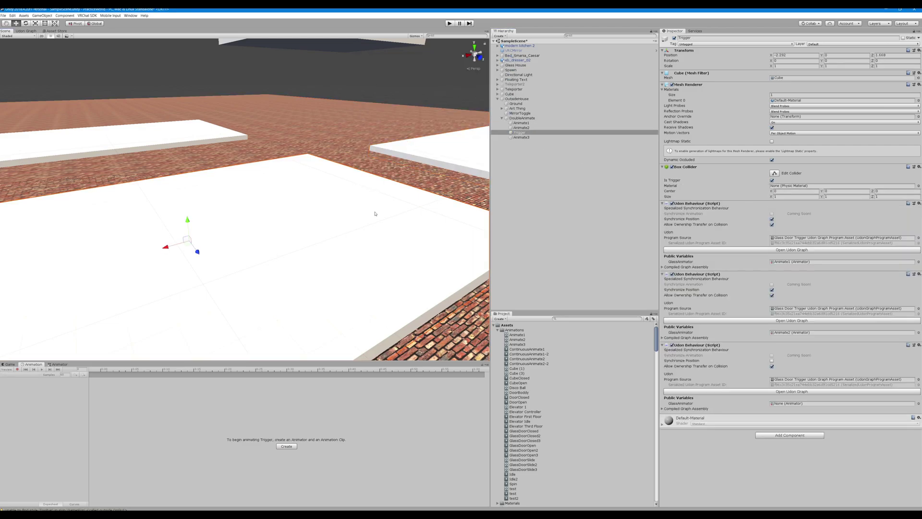
Step: Open the Glass Door Trigger Udon graph and examine its player trigger events, GlassAnimator variable and Animator Set Bool nodes
left_click(797, 379)
left_click(791, 391)
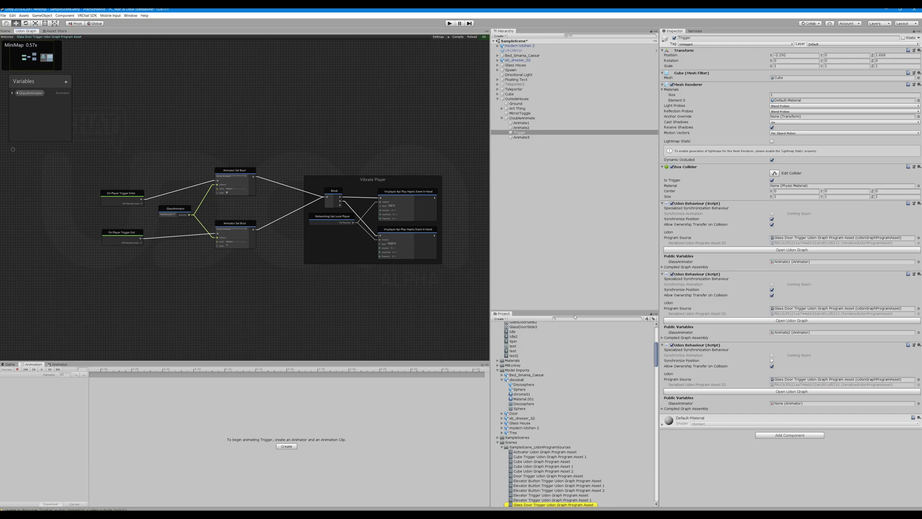
scroll(375, 261, "up", 3)
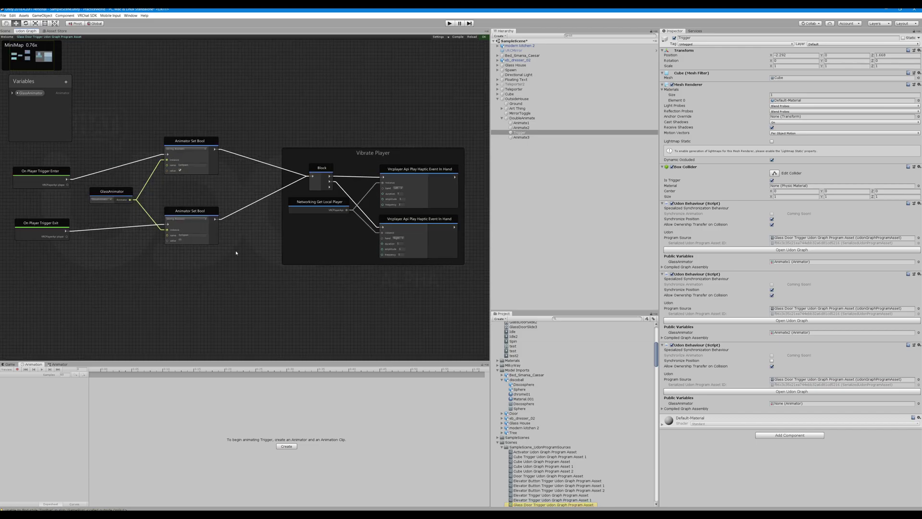
middle_click_drag(236, 252, 258, 272)
middle_click_drag(362, 139, 304, 119)
left_click_drag(233, 110, 472, 319)
left_click_drag(224, 95, 446, 310)
middle_click_drag(185, 273, 374, 307)
scroll(374, 306, "up", 1)
scroll(365, 306, "up", 2)
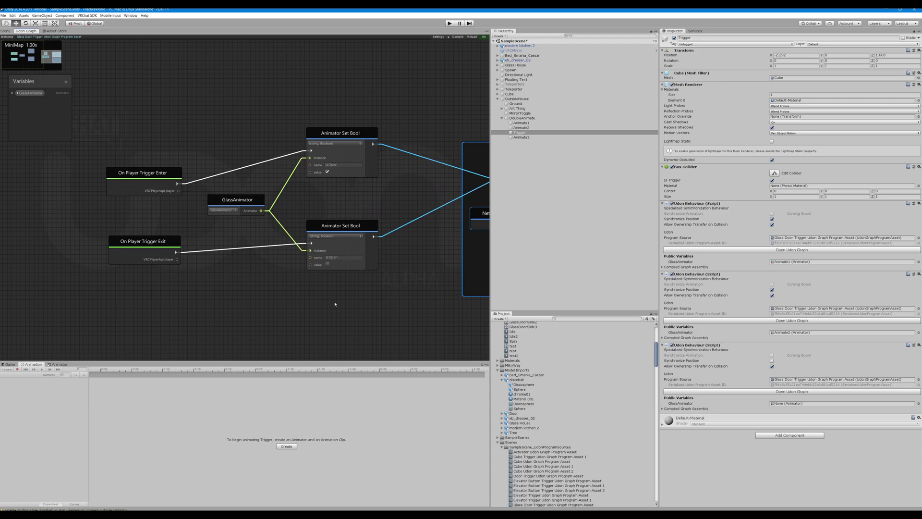
middle_click_drag(221, 290, 269, 314)
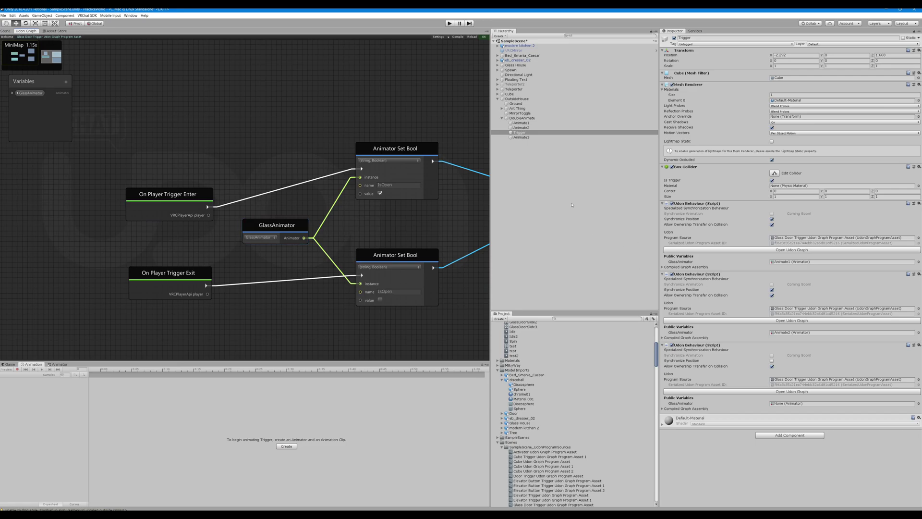
Step: Locate the controller asset used by the Animate3 platform's Animator in the project's Animations folder
left_click(521, 137)
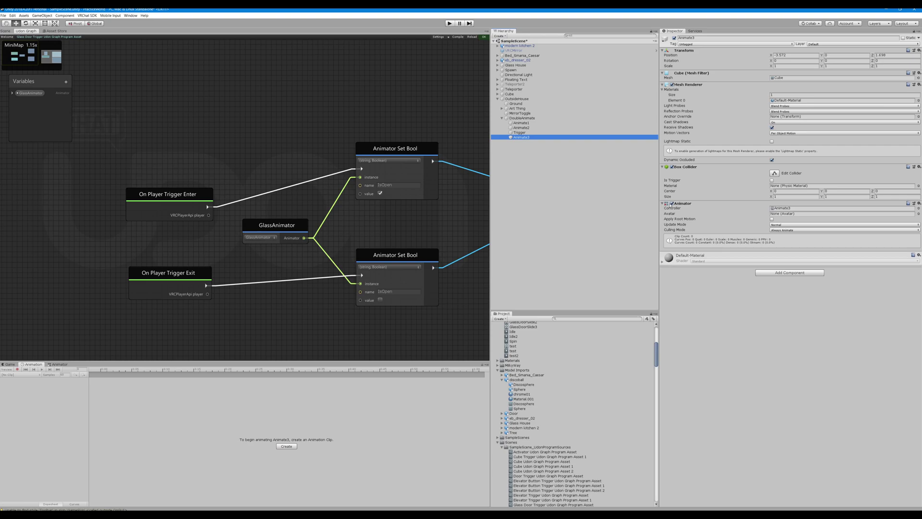
left_click(786, 207)
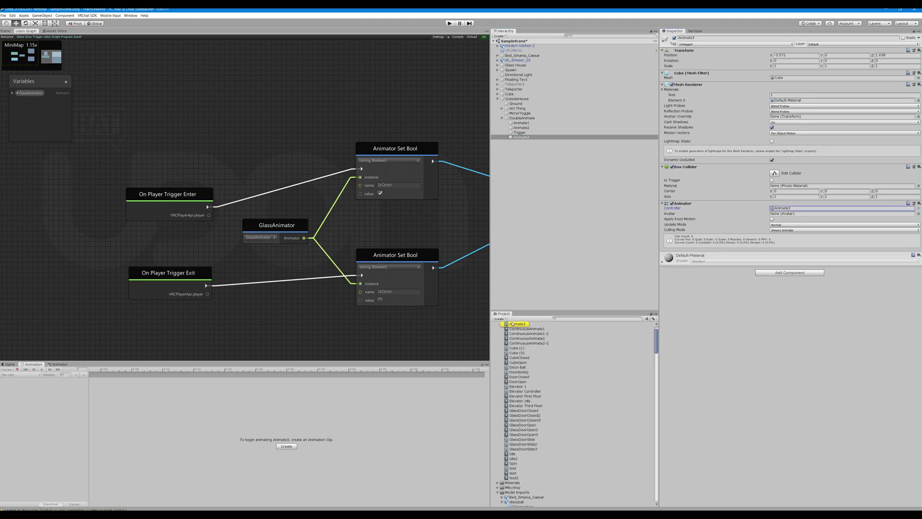
scroll(513, 324, "up", 1)
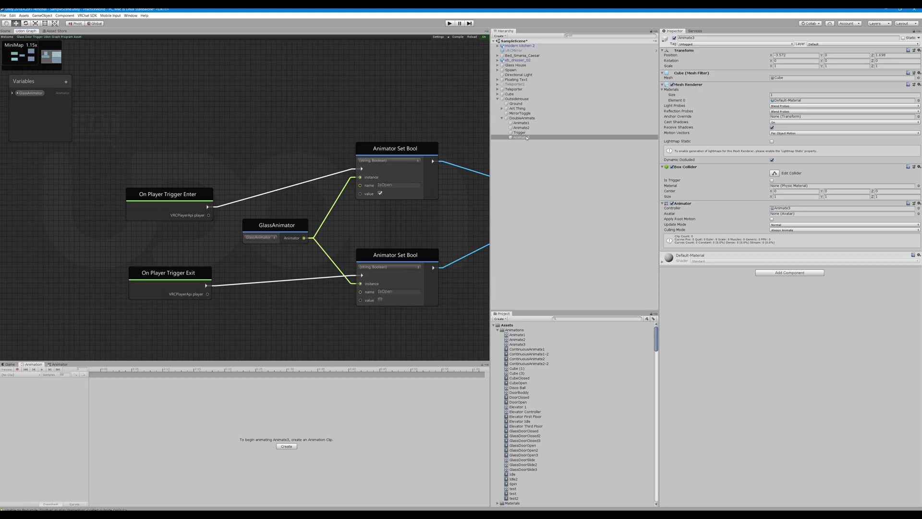
Step: Try to add the Animate3 object to the Udon graph, and remove its node and variable
left_click_drag(527, 138, 306, 153)
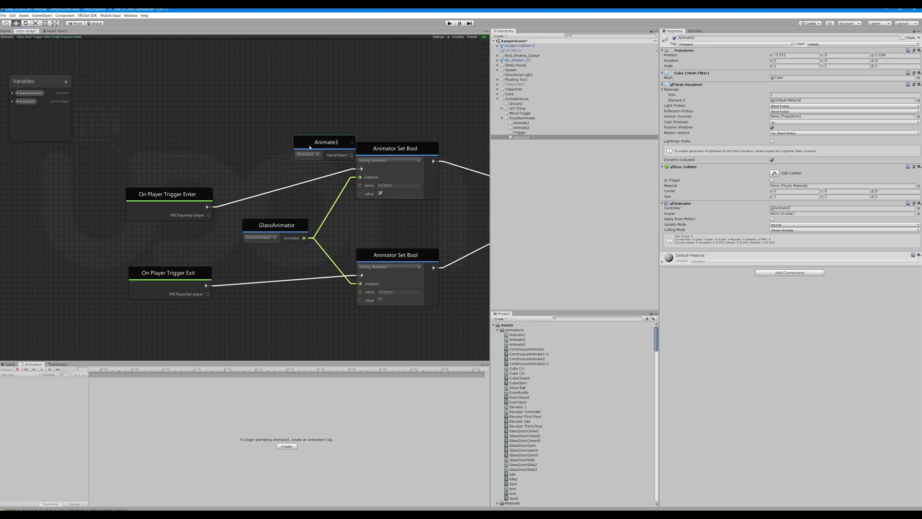
left_click(311, 147)
key("Delete")
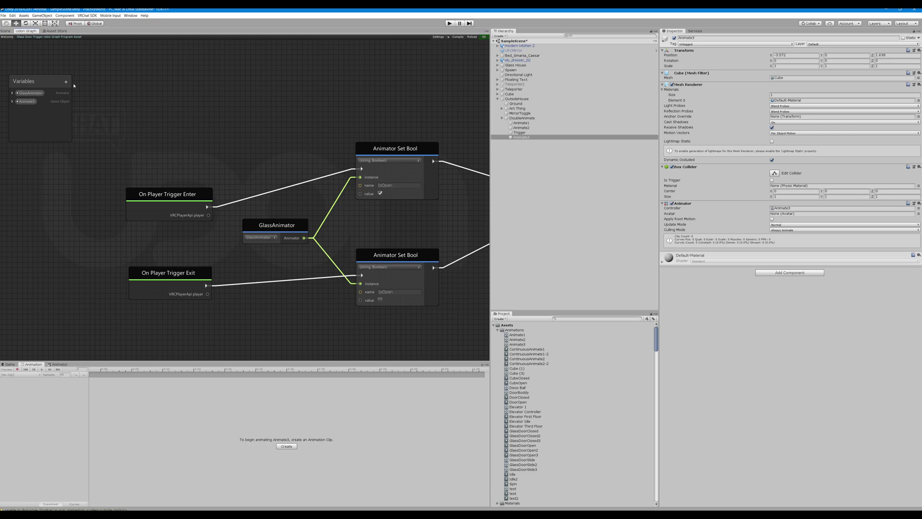
left_click(30, 102)
Step: Try adding a second variable of type Animator to the Udon graph, and delete it
left_click(66, 82)
type("animator")
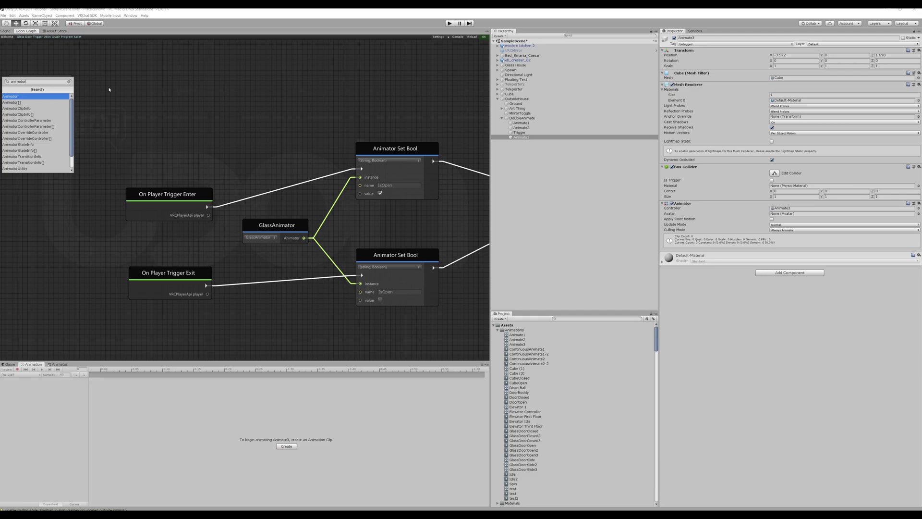
left_click(55, 97)
left_click(66, 82)
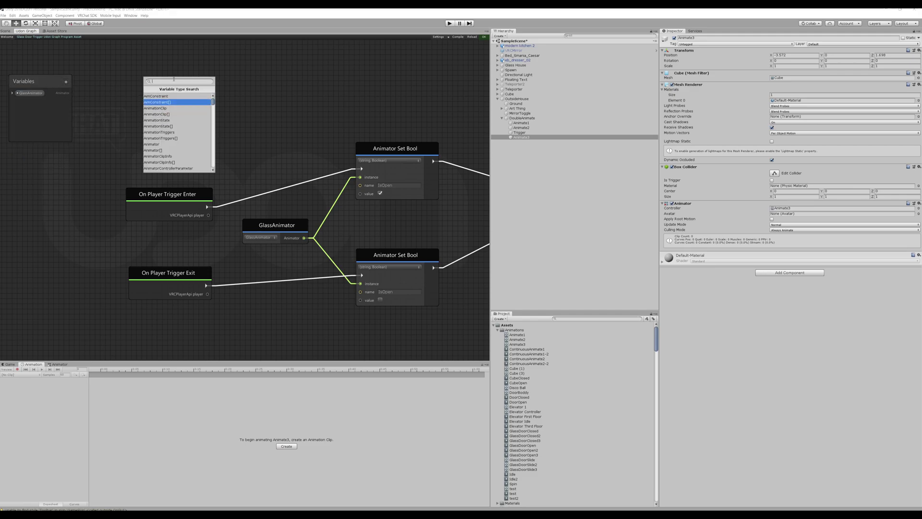
left_click(284, 100)
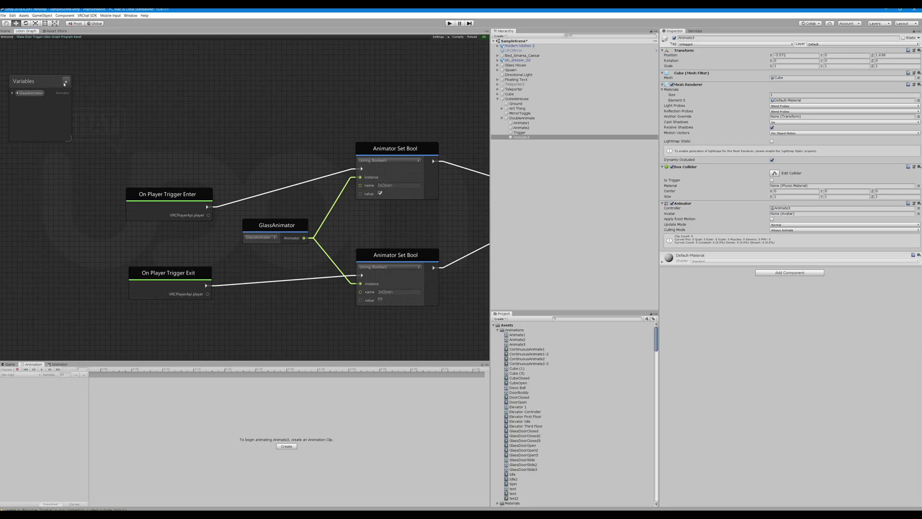
left_click(66, 83)
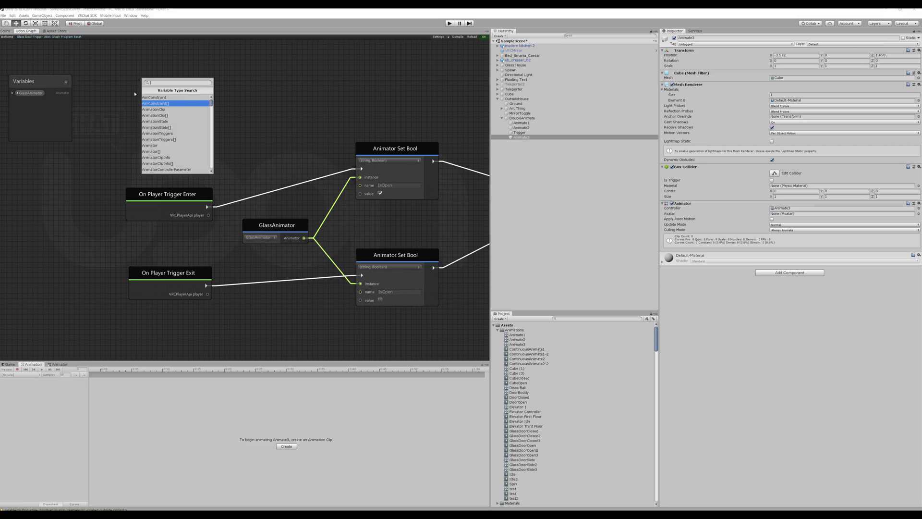
type("animator")
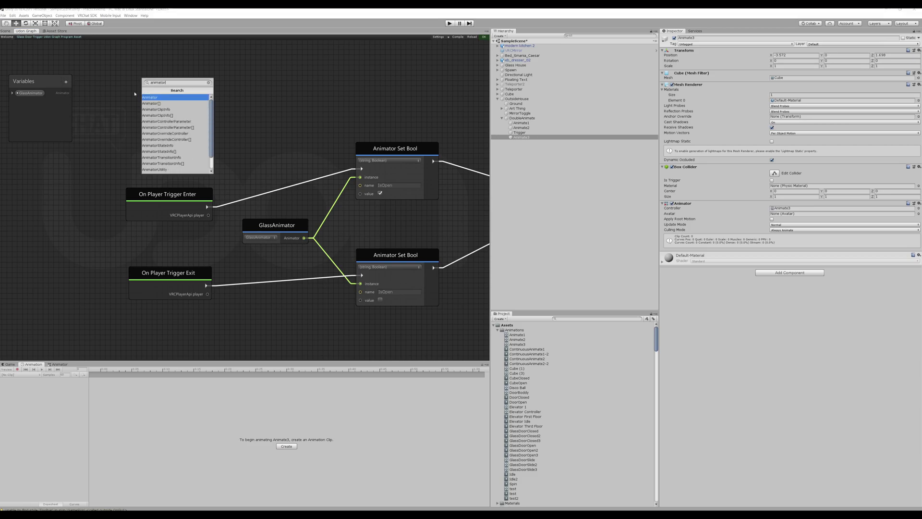
left_click(155, 98)
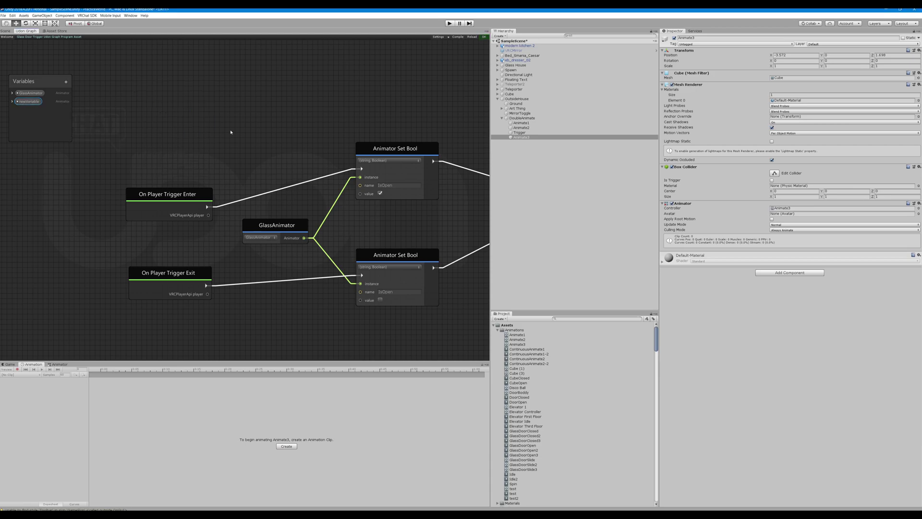
key("Delete")
scroll(270, 127, "down", 3)
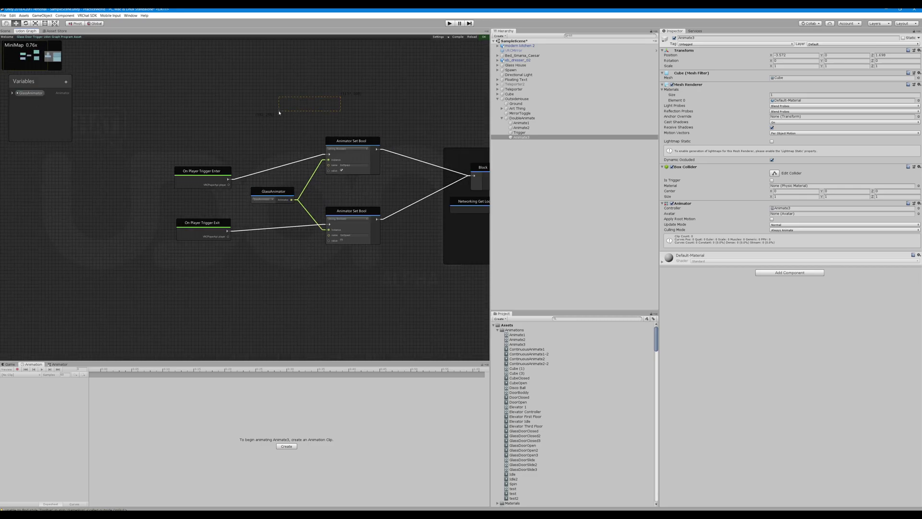
middle_click_drag(279, 113, 342, 130)
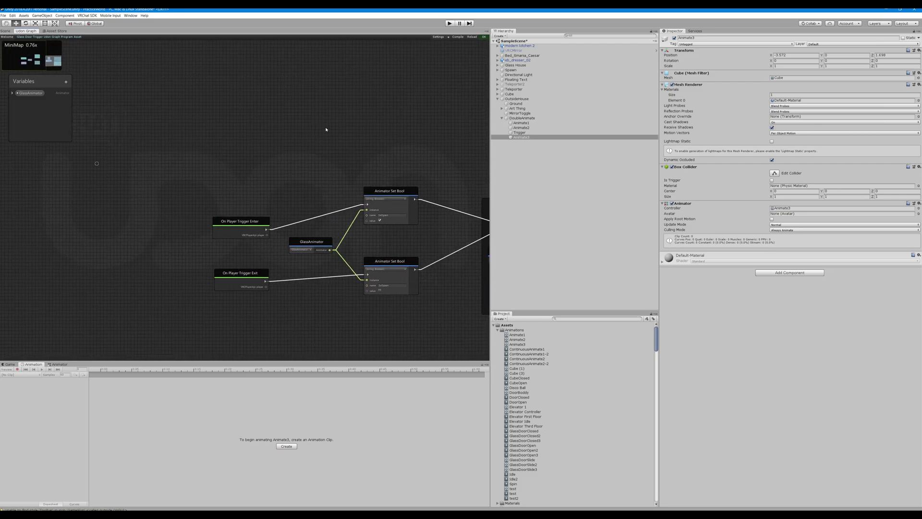
Step: Assign the Animate3 platform's Animator to the GlassAnimator variable of the Trigger's third Udon Behaviour
left_click(5, 30)
scroll(406, 152, "down", 2)
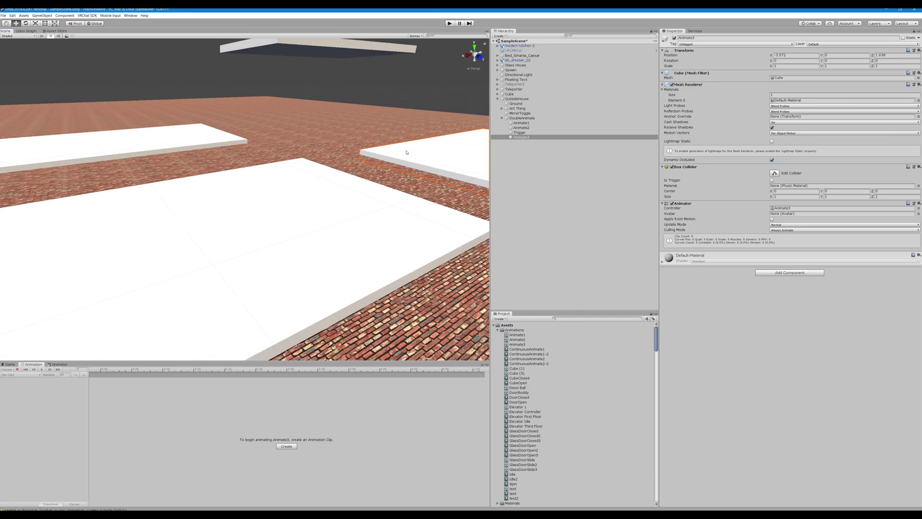
left_click(334, 195)
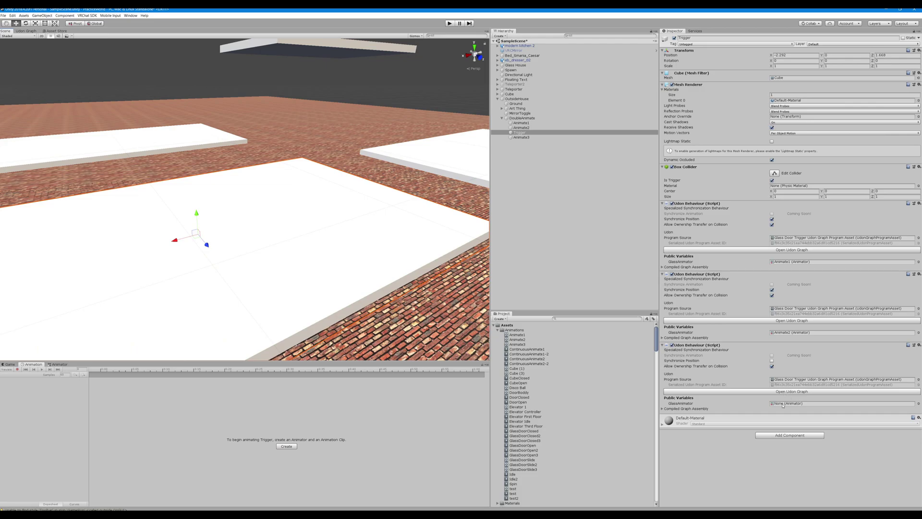
left_click_drag(517, 344, 797, 404)
left_click(451, 160)
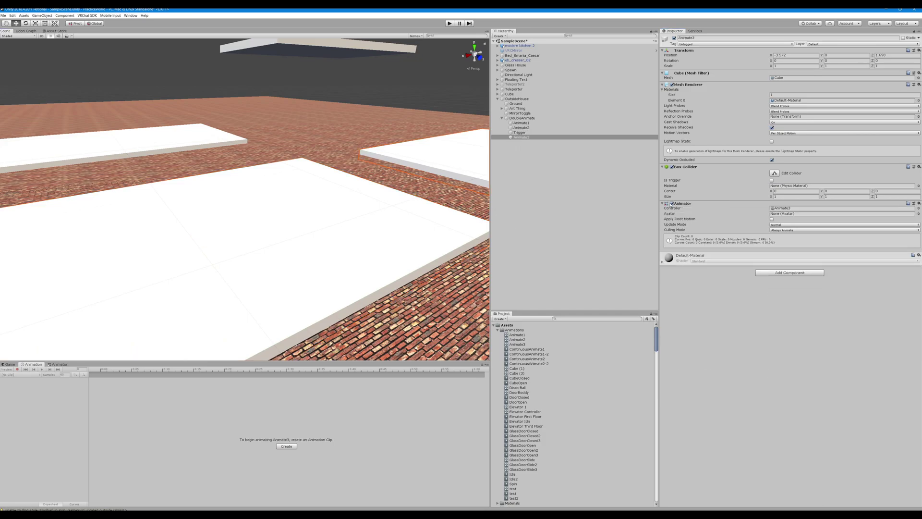
left_click(516, 138)
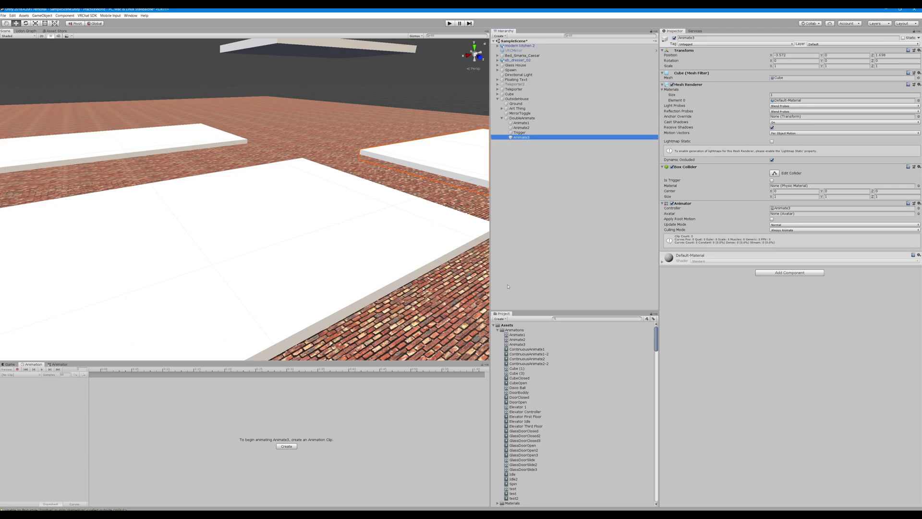
left_click(520, 132)
left_click_drag(521, 137, 777, 407)
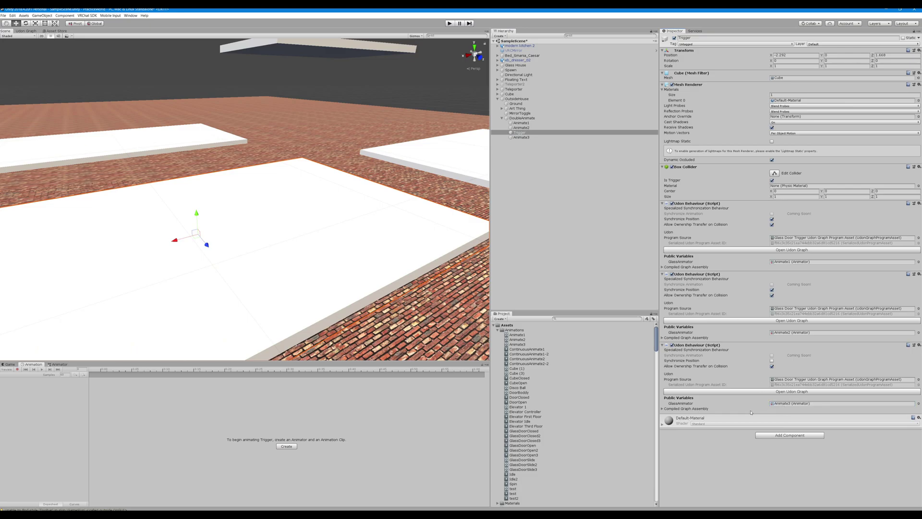
Step: Create an empty state in the Base Layer of the Animate3 platform's Animator Controller
right_click_drag(354, 183, 342, 155)
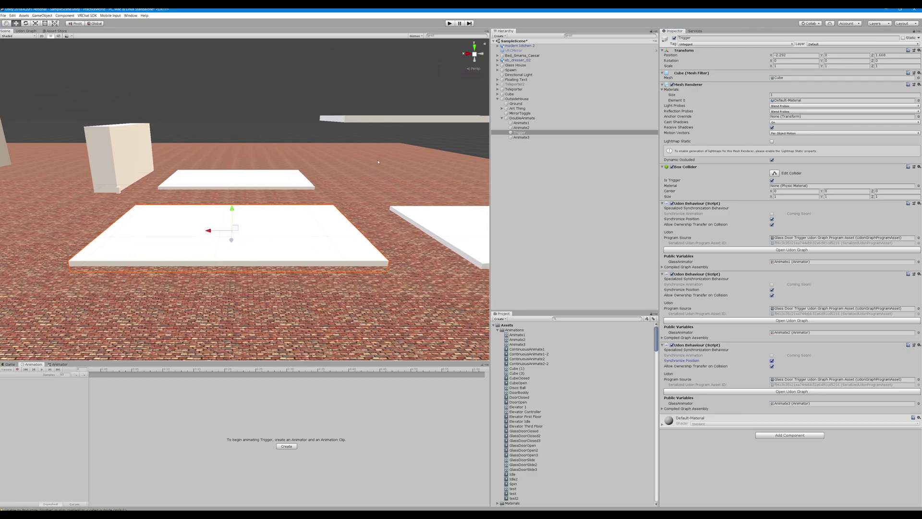
key("w")
right_click_drag(378, 162, 333, 182)
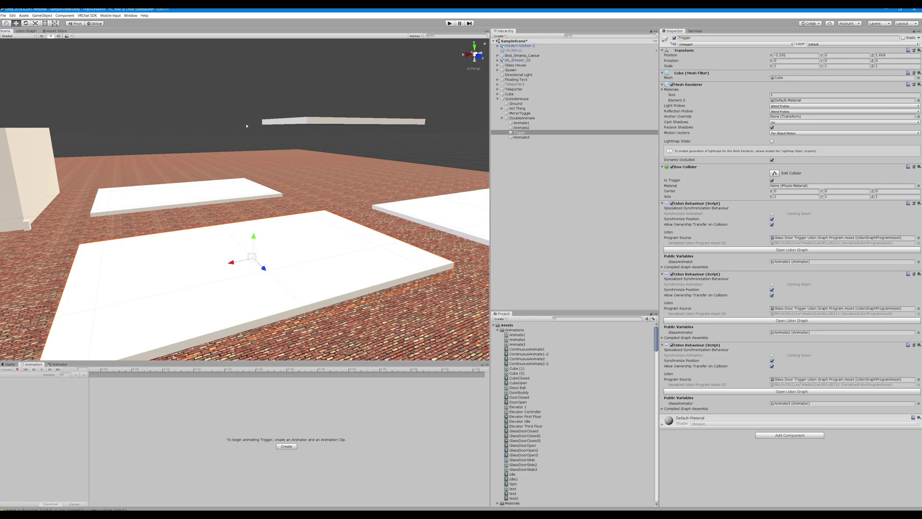
right_click_drag(443, 223, 307, 140)
left_click(317, 231)
right_click_drag(304, 187, 347, 171)
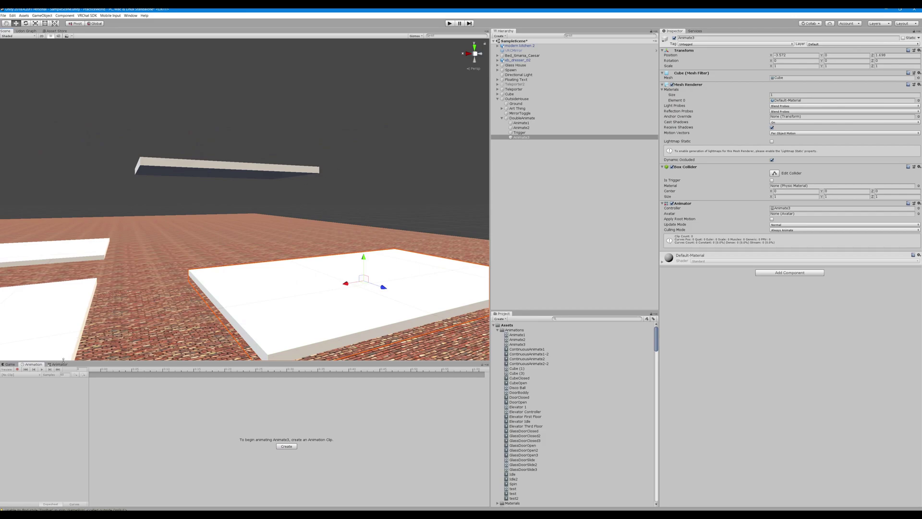
left_click(59, 365)
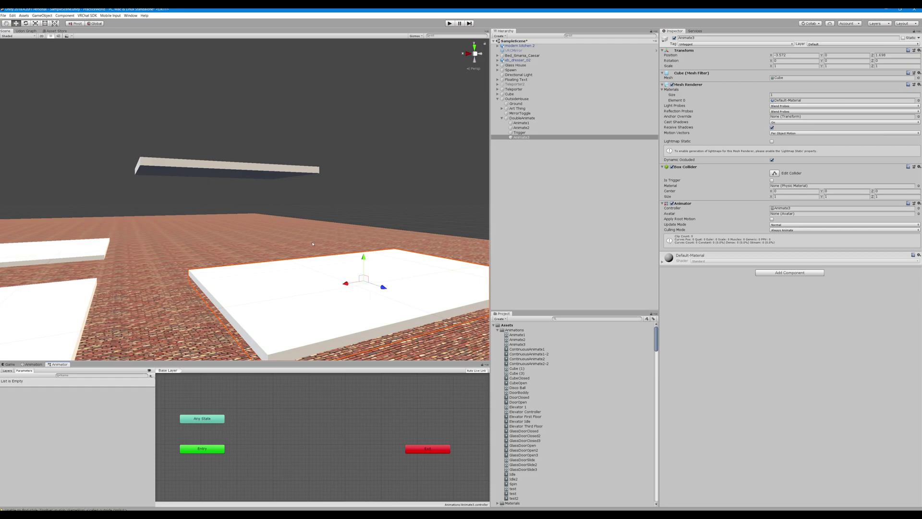
right_click_drag(312, 243, 262, 252)
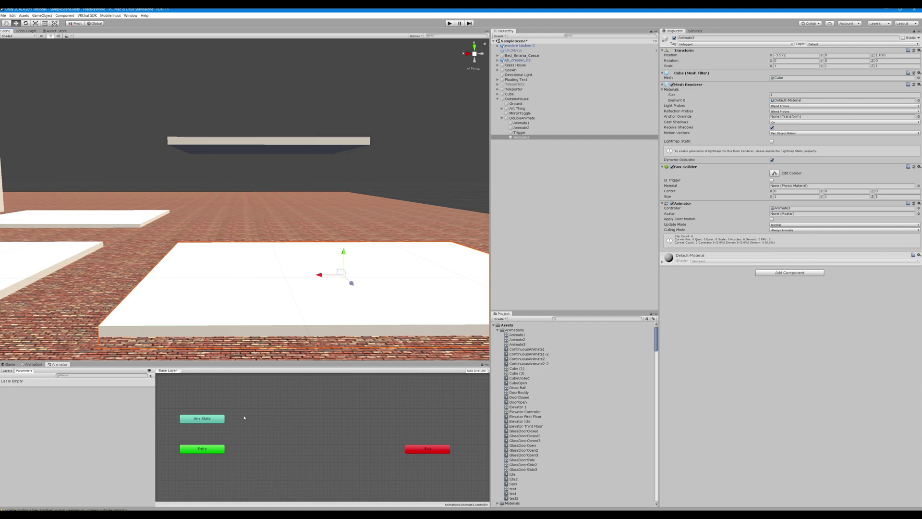
right_click(242, 448)
mouse_move(297, 450)
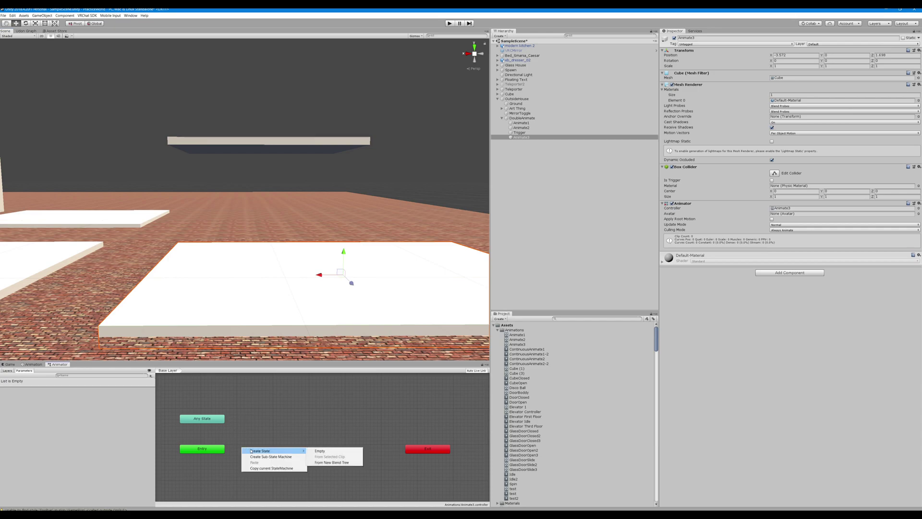
left_click(335, 451)
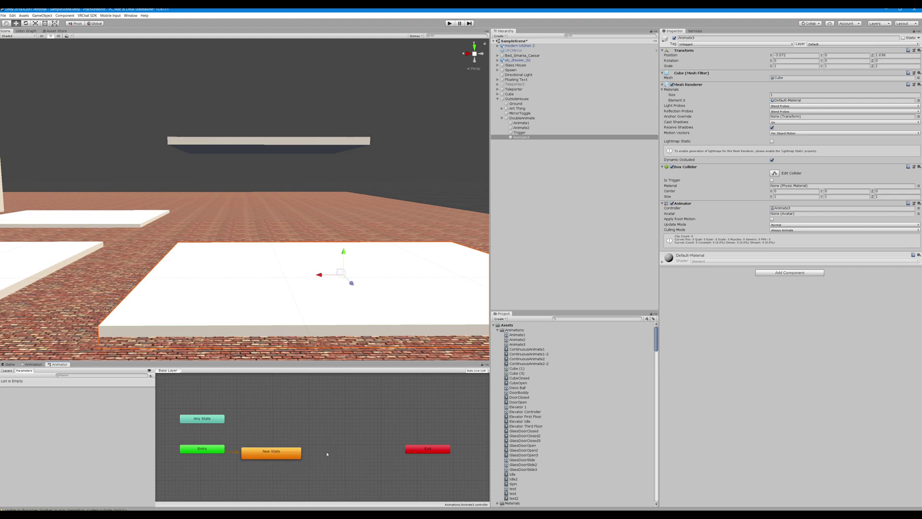
Step: Rename the new default state as Idle and line it up beside the Entry node
left_click(702, 37)
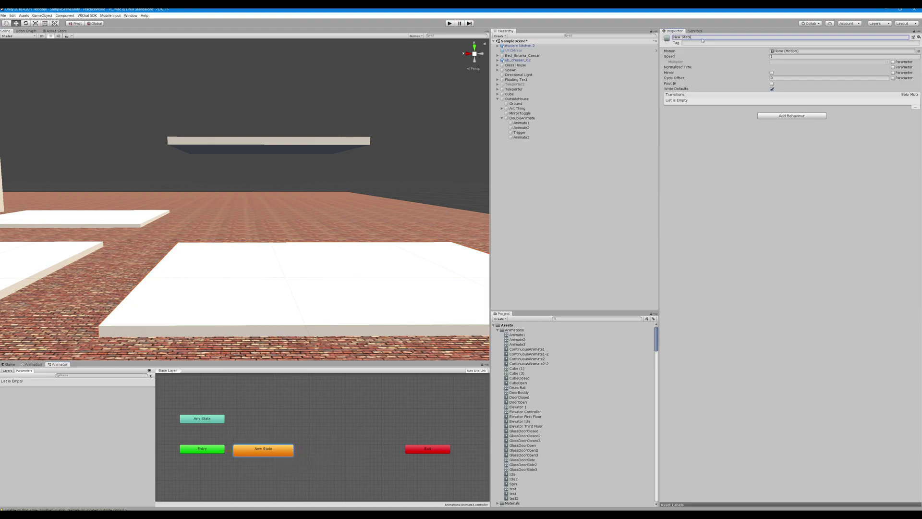
type("Idle")
left_click_drag(251, 450, 251, 447)
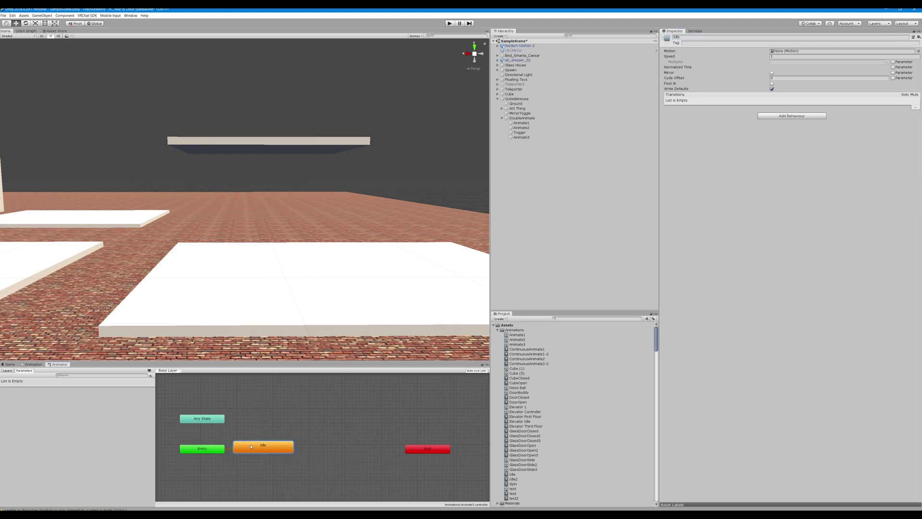
Step: Create a second empty state beside Idle in the Base Layer and name it State1
right_click(310, 444)
mouse_move(346, 445)
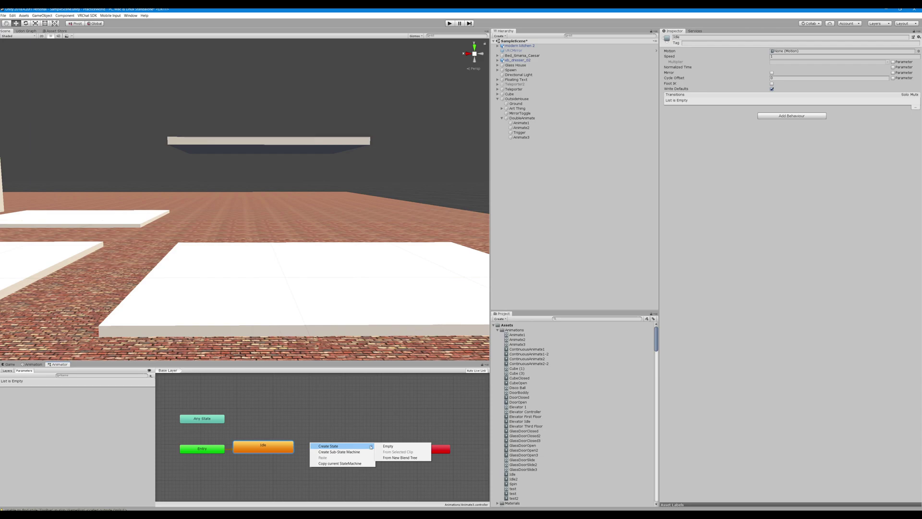
left_click(387, 446)
left_click_drag(334, 447, 330, 445)
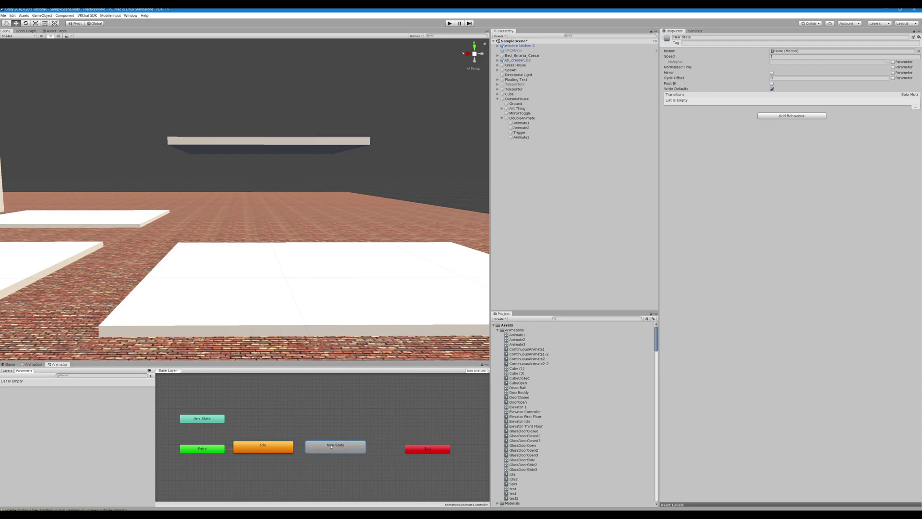
right_click(335, 446)
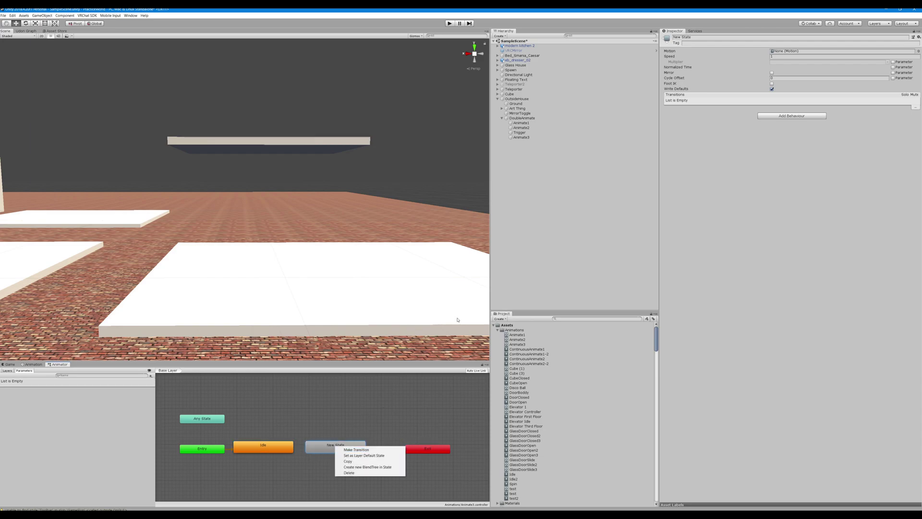
left_click(696, 37)
left_click(696, 37)
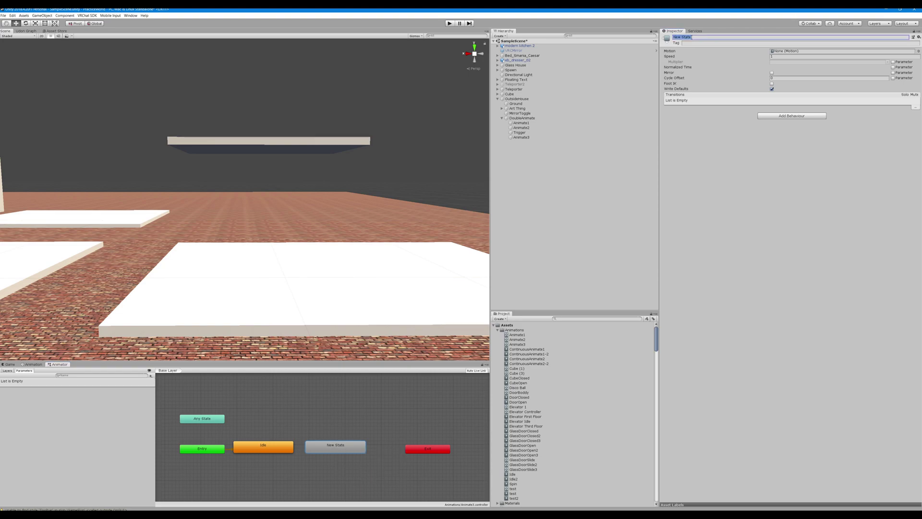
type("S")
Step: Create a third empty state in the Base Layer and place it beside the middle state
right_click(382, 431)
mouse_move(399, 437)
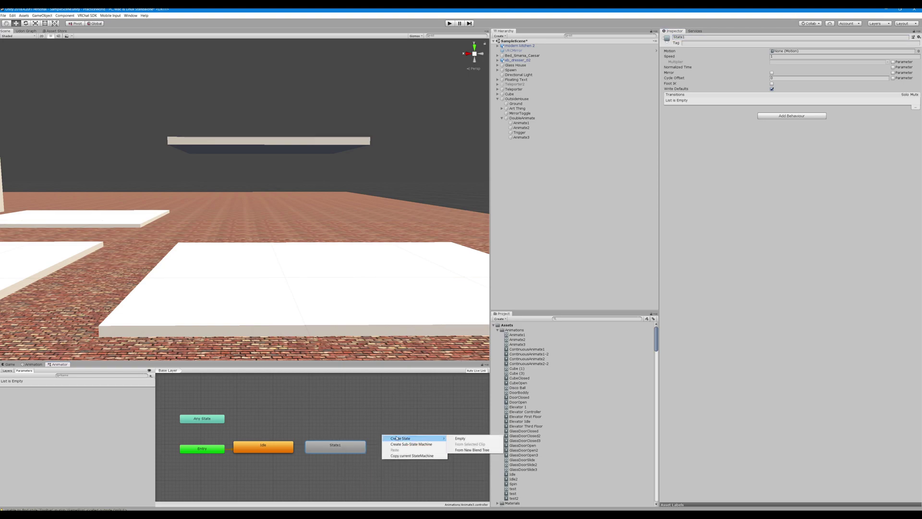
left_click(459, 438)
left_click(700, 38)
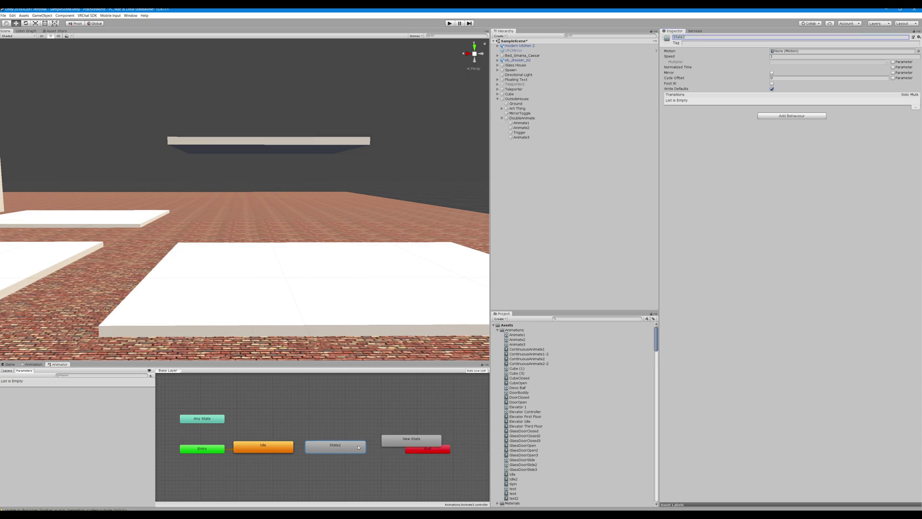
left_click_drag(405, 445, 394, 448)
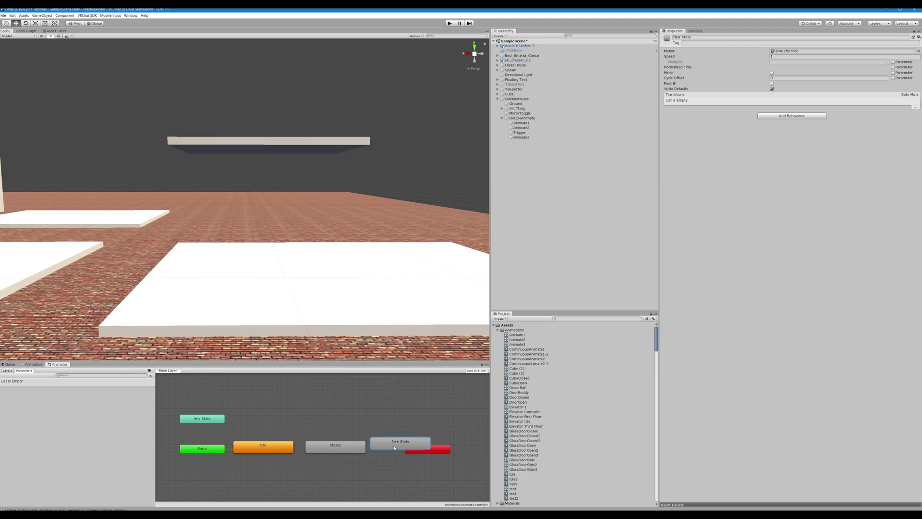
Step: Correct the name of the middle state to State1
left_click(358, 448)
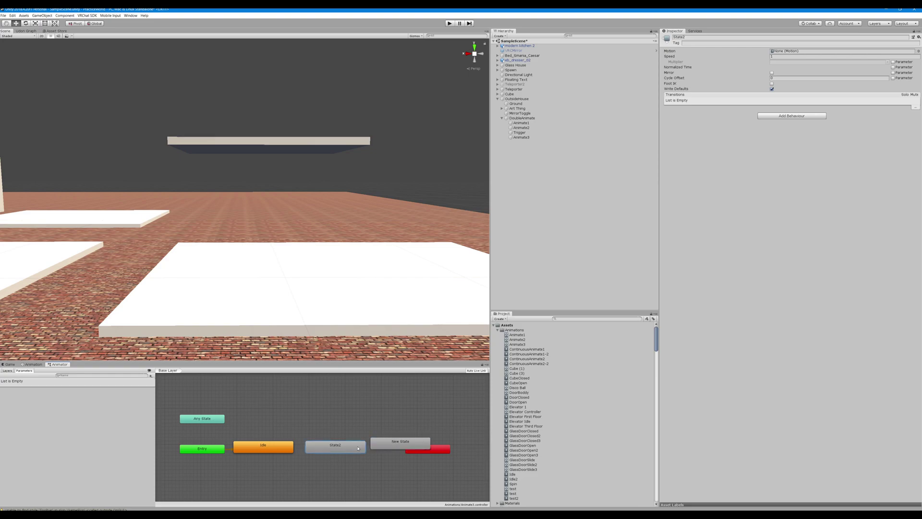
left_click(704, 37)
left_click(704, 37)
Step: Name the third state State2, move the Exit node below it and align State2 with the other states
left_click(396, 439)
double_click(696, 37)
key("BackSpace")
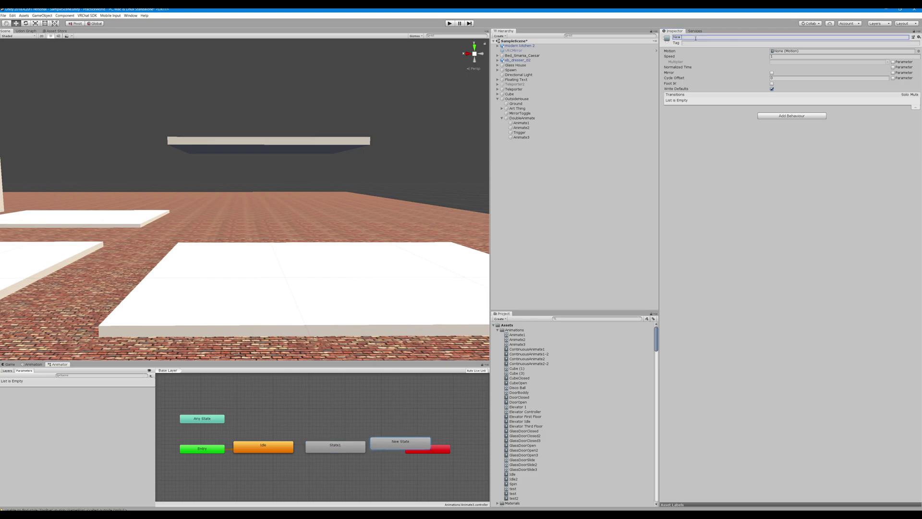
key("BackSpace")
left_click_drag(445, 451, 421, 483)
left_click_drag(417, 442, 424, 446)
Step: Make a transition from State2 to Exit and center the Exit node under State2
right_click(416, 446)
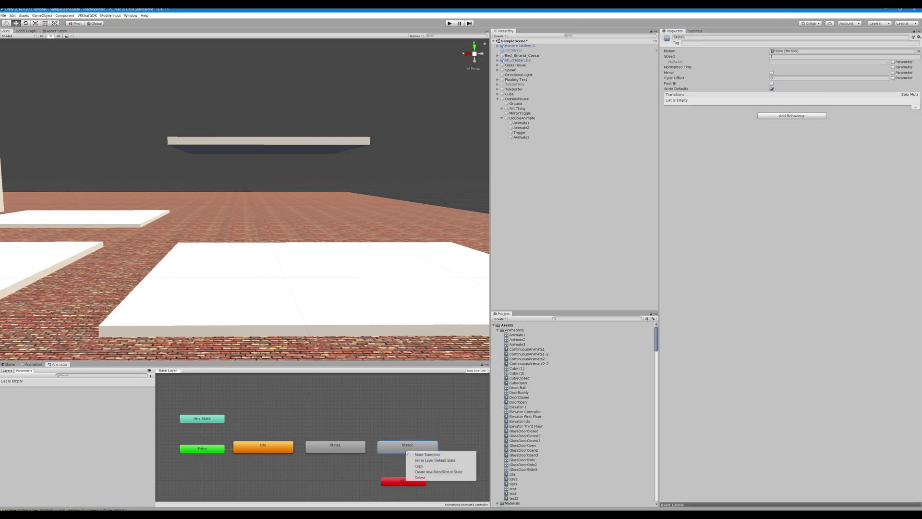
left_click(434, 453)
left_click(407, 482)
left_click_drag(407, 482, 410, 482)
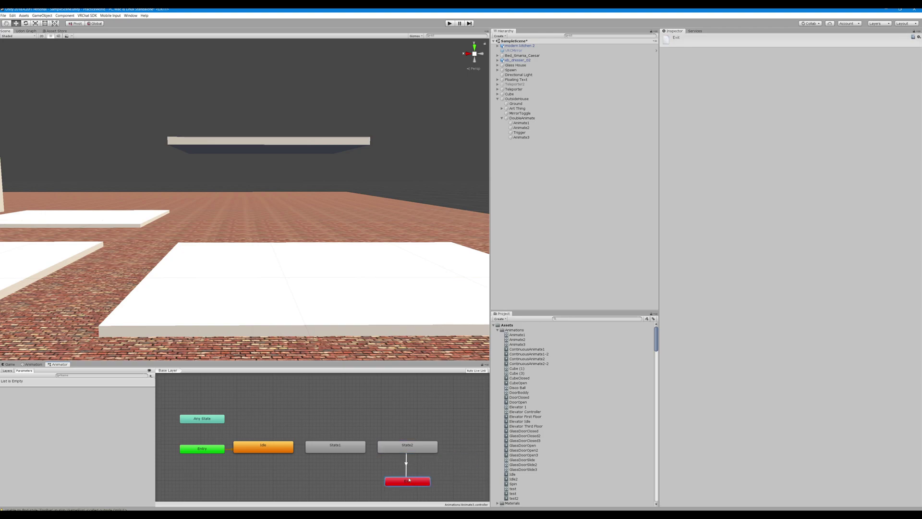
Step: Make transitions in both directions between State1 and State2
left_click(352, 447)
right_click(352, 446)
left_click(370, 448)
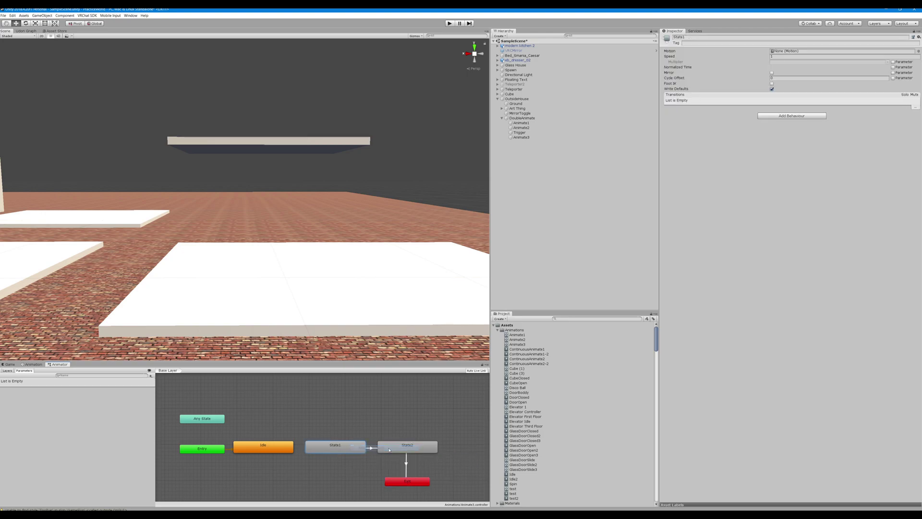
left_click(395, 448)
right_click(394, 447)
left_click(405, 449)
left_click(322, 450)
Step: Make a transition from Idle to State1 and select it
right_click(283, 445)
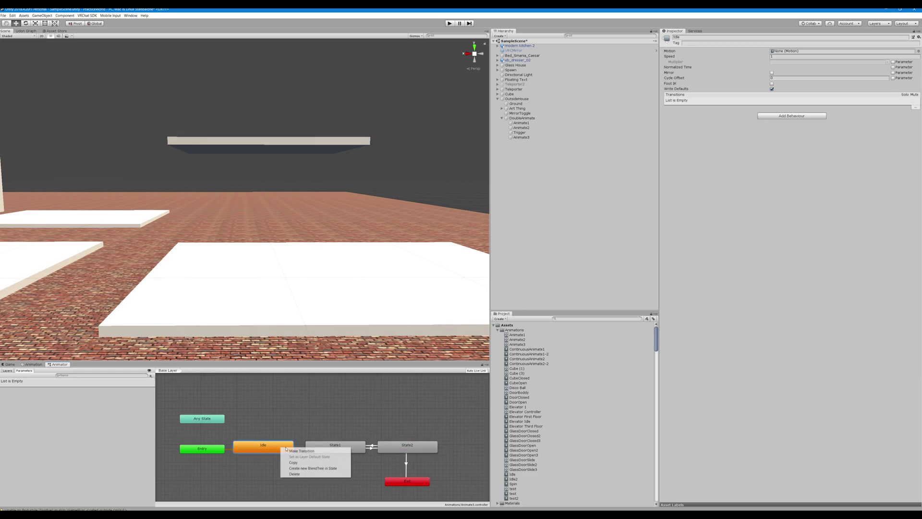
left_click(294, 449)
left_click(321, 450)
left_click(299, 449)
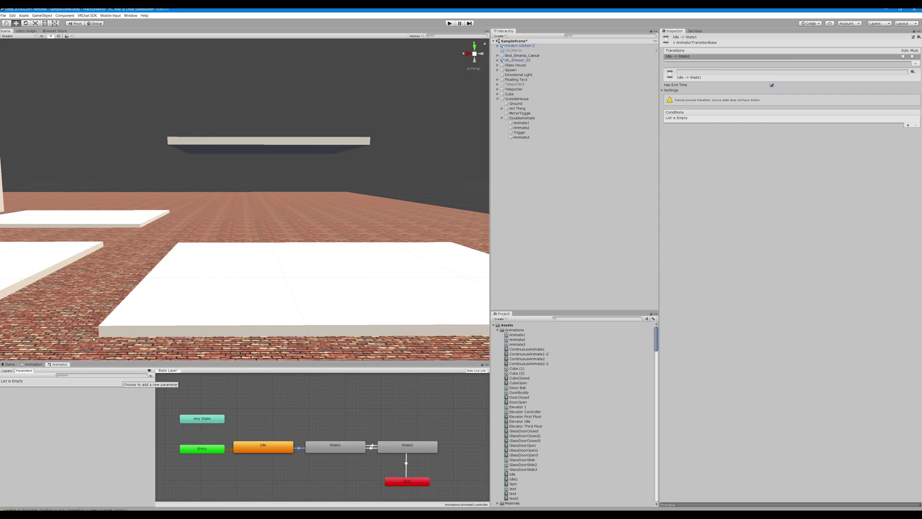
Step: Check the bool name used by the Animator Set Bool nodes in the Udon graph of the Trigger's third Udon Behaviour
right_click_drag(263, 280, 168, 272)
left_click(165, 278)
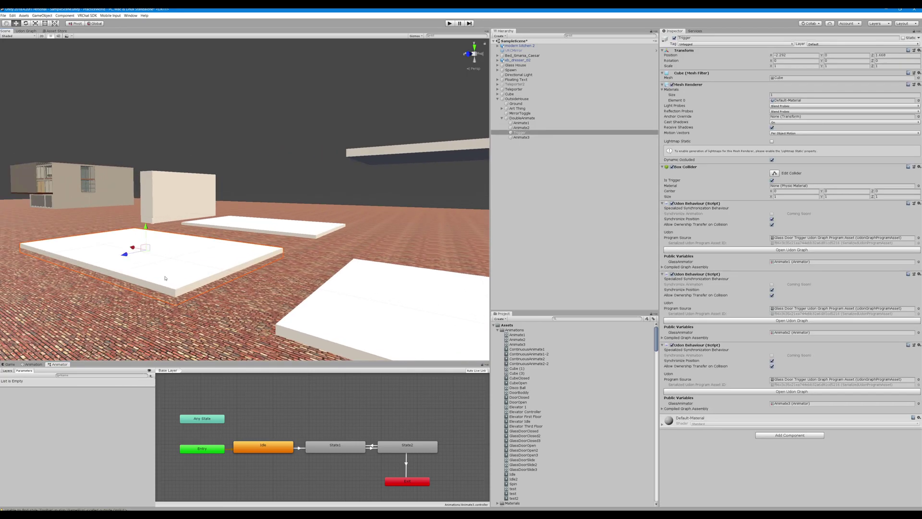
scroll(317, 249, "up", 3)
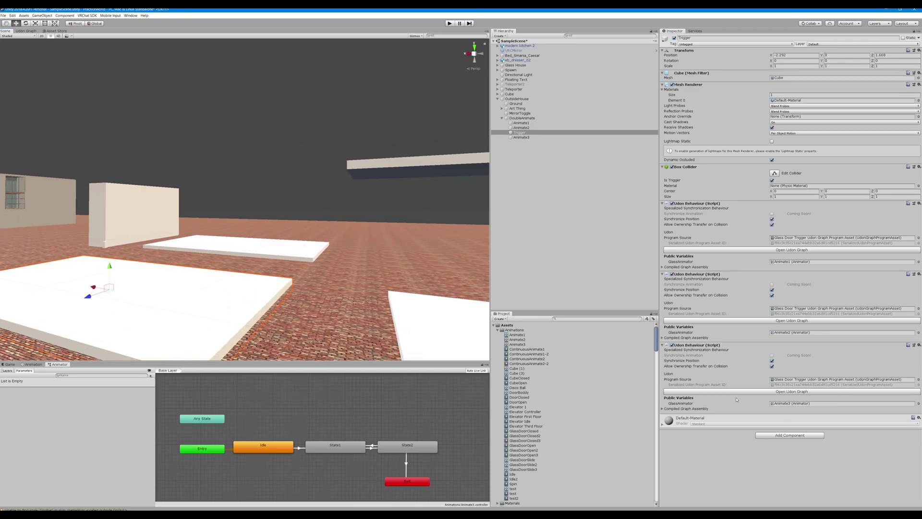
left_click(728, 392)
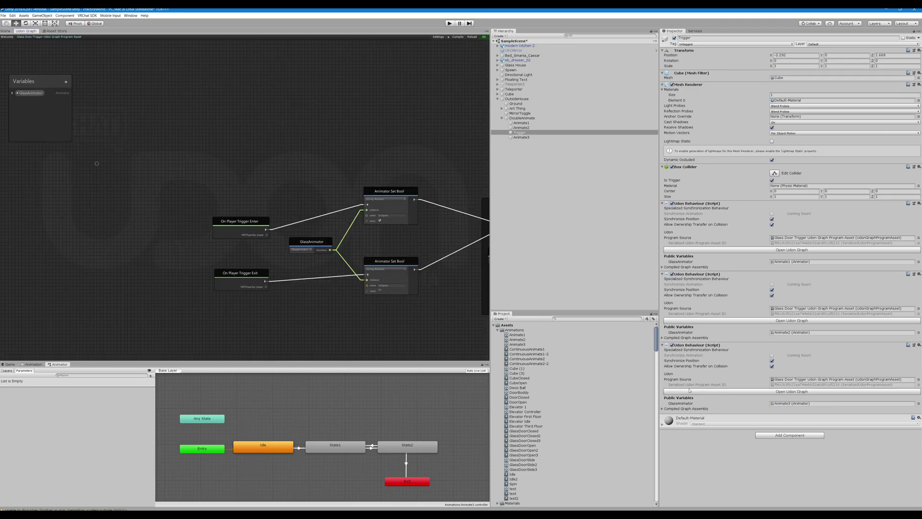
right_click(383, 314)
left_click(393, 240)
scroll(447, 242, "up", 7)
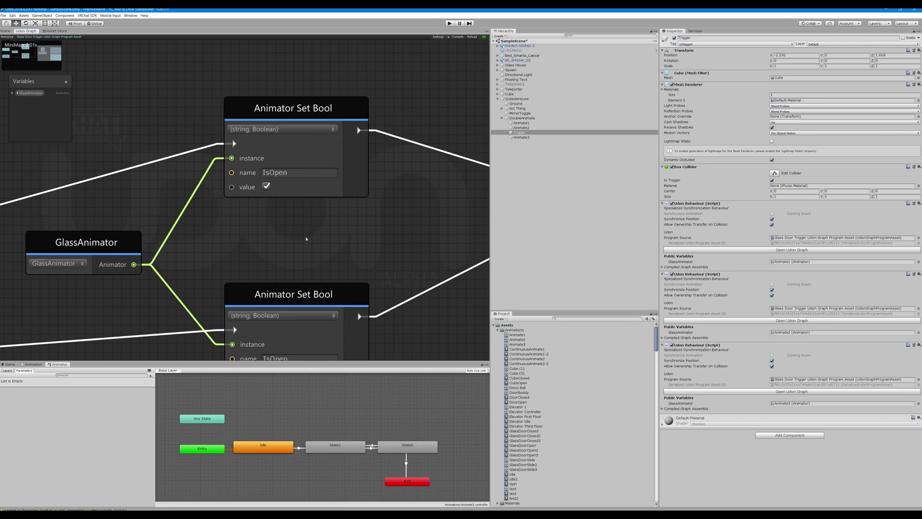
scroll(306, 239, "down", 3)
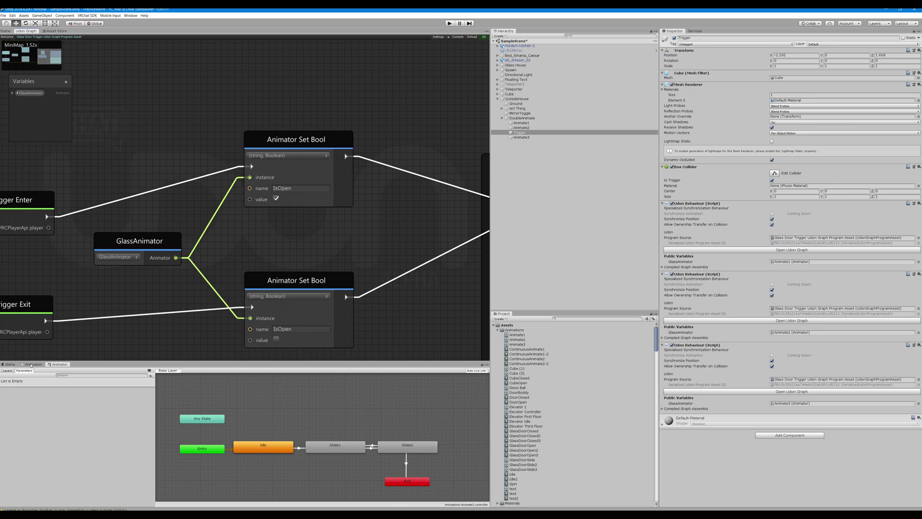
left_click(5, 31)
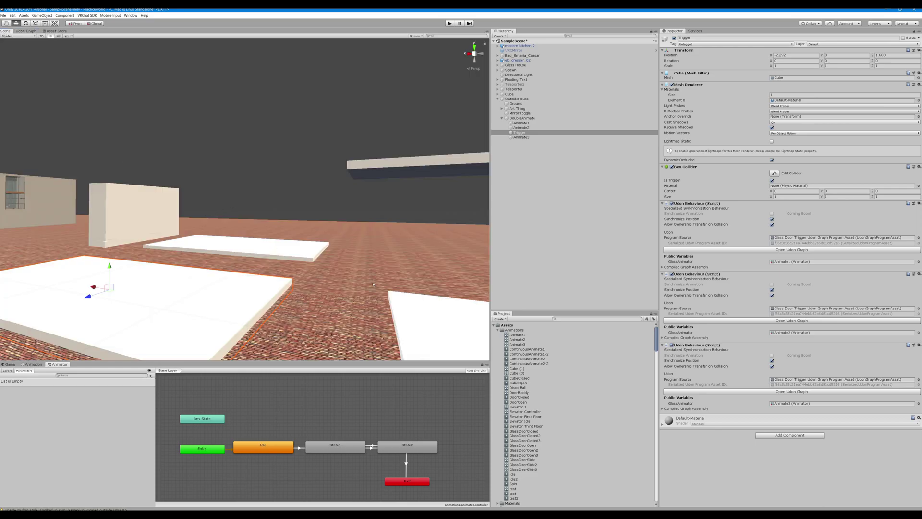
Step: Create an extra empty state at the transition between Idle and State1
right_click(298, 449)
left_click(299, 448)
left_click(299, 448)
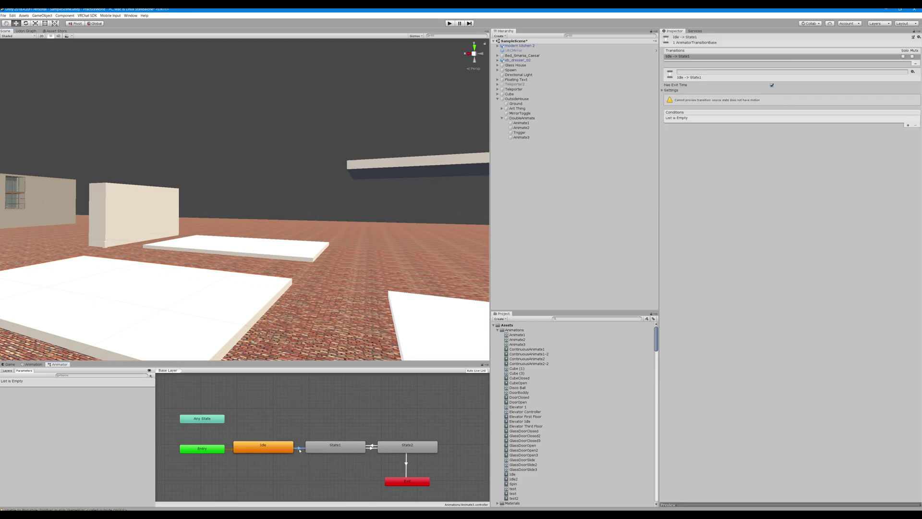
right_click(300, 450)
mouse_move(307, 452)
left_click(384, 452)
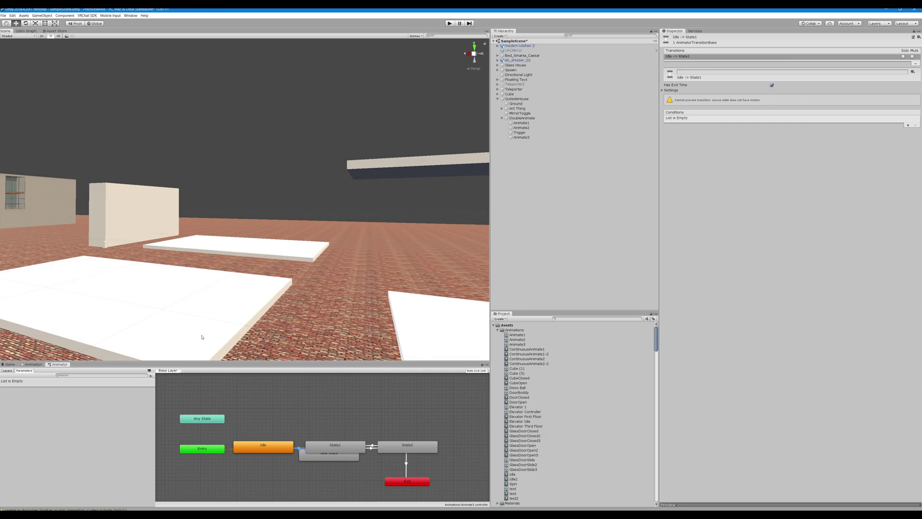
Step: Add a Bool parameter named IsOpen to the Animate3 Animator Controller
left_click(286, 422)
left_click(151, 376)
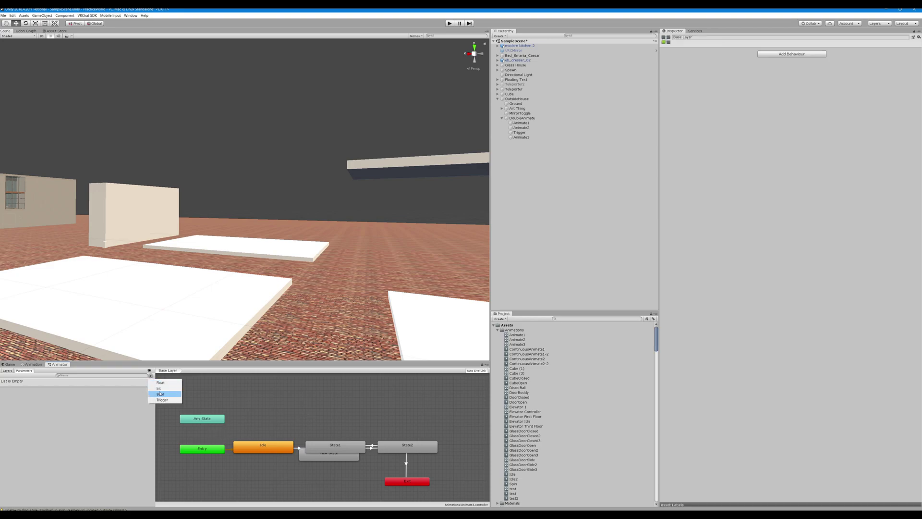
left_click(160, 393)
type("isO")
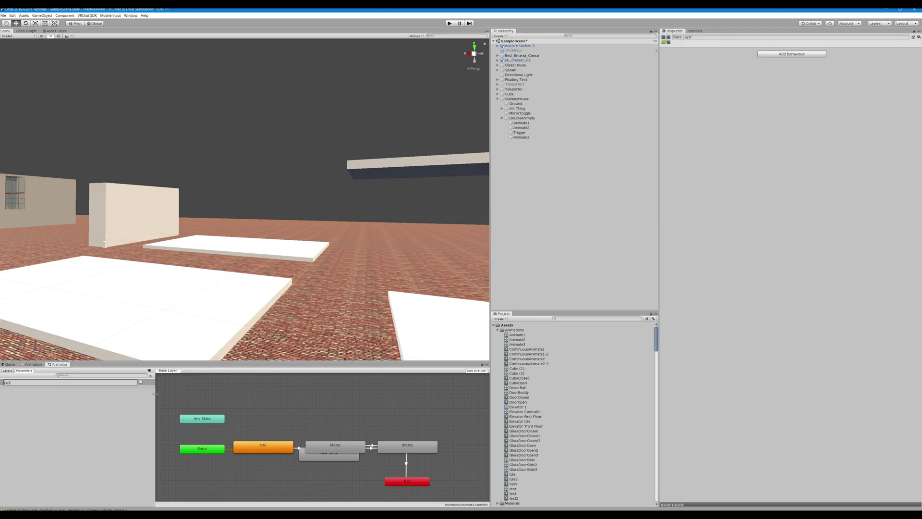
type("pen")
key("Return")
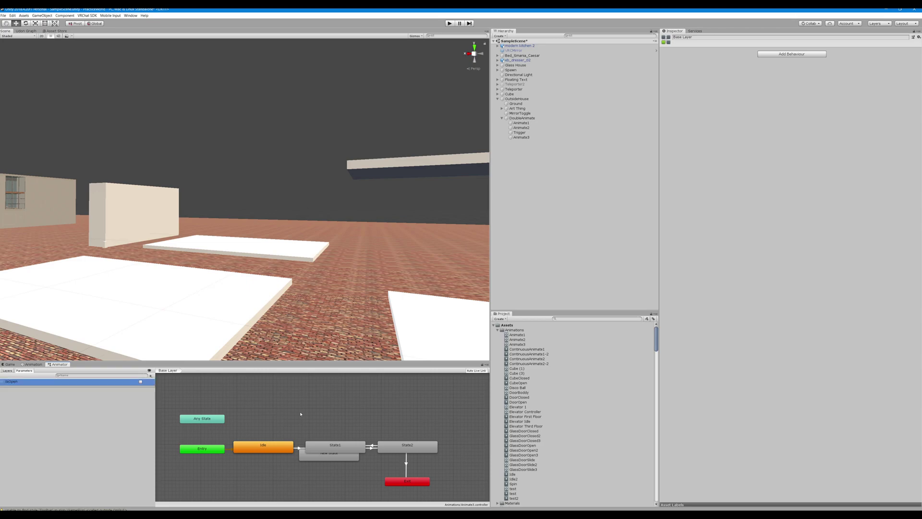
Step: Delete the extra empty state beneath State1
left_click(301, 413)
left_click(337, 459)
key("Delete")
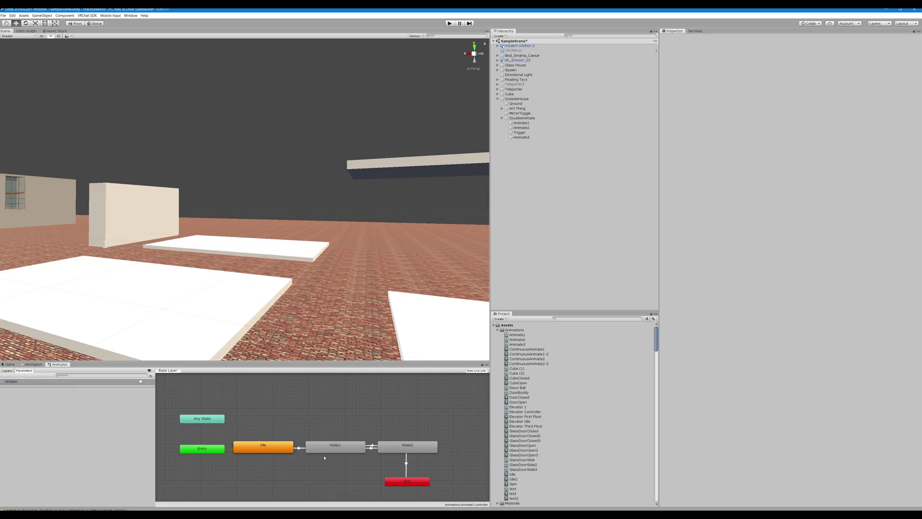
Step: Add the condition IsOpen true to the transition from Idle to State1
left_click(299, 448)
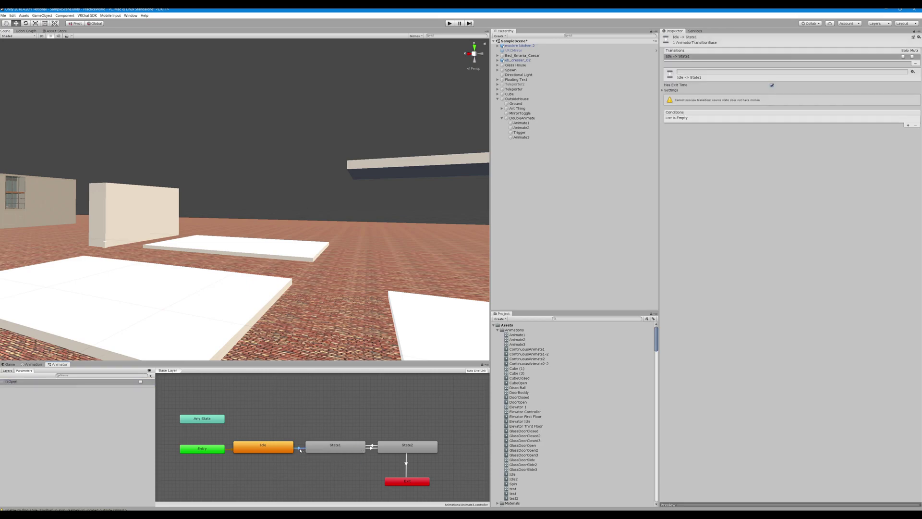
left_click(907, 124)
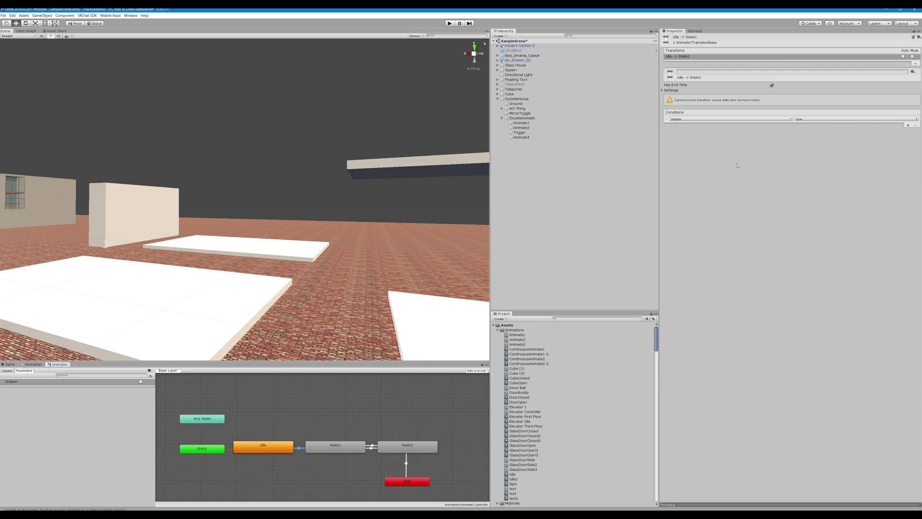
Step: Add the condition IsOpen true to the transition from State2 back to State1
left_click(344, 446)
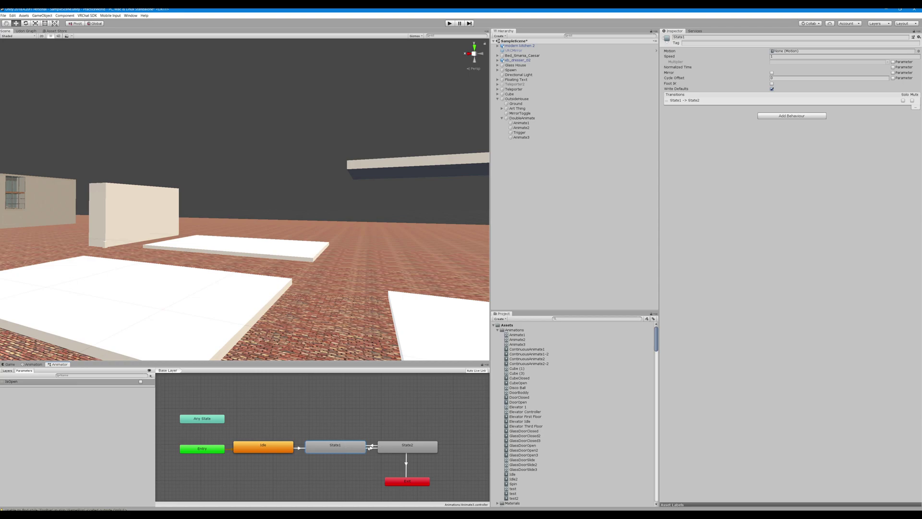
left_click(371, 447)
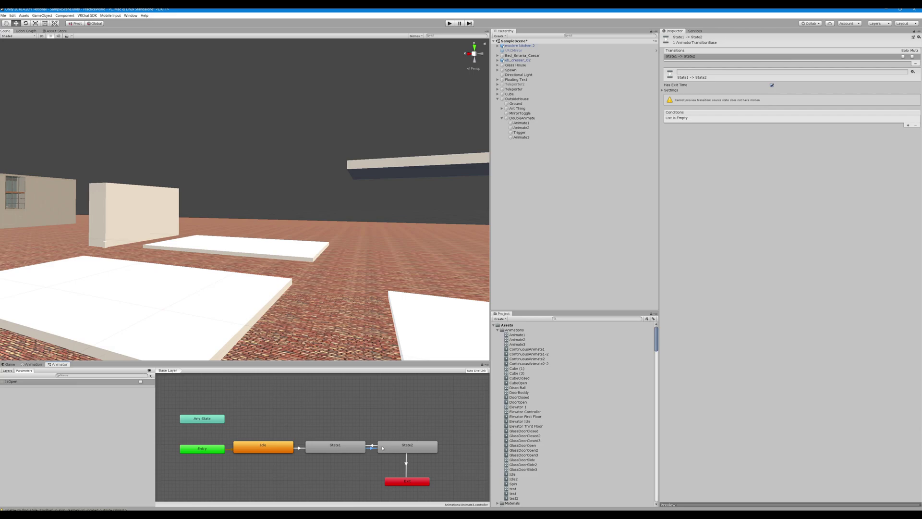
left_click(387, 447)
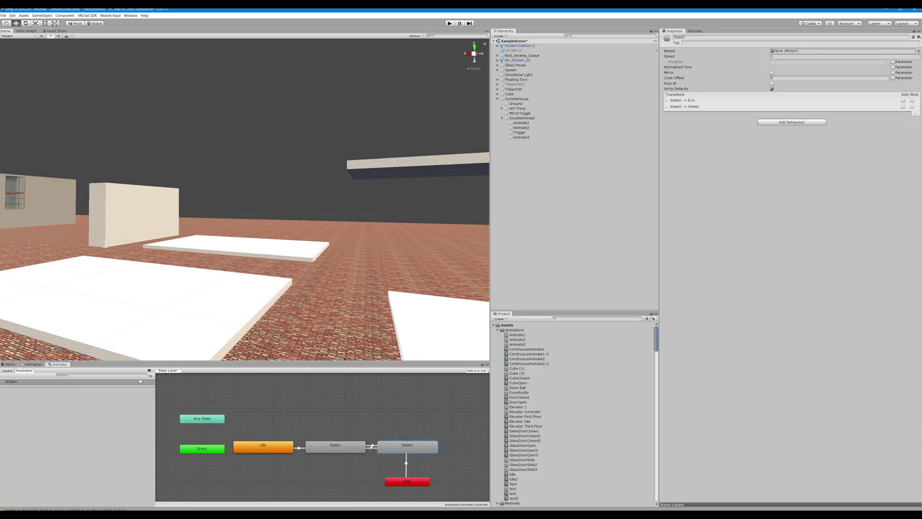
left_click(372, 446)
right_click(372, 446)
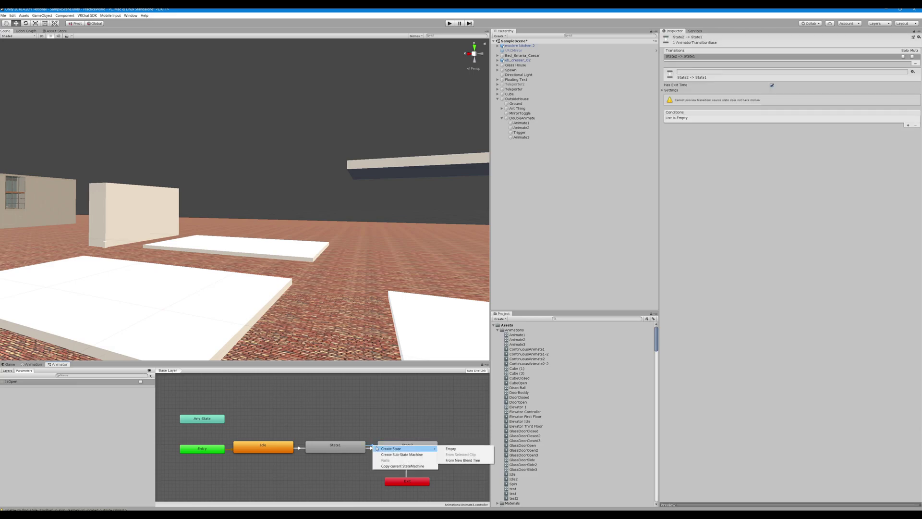
mouse_move(398, 449)
left_click(708, 209)
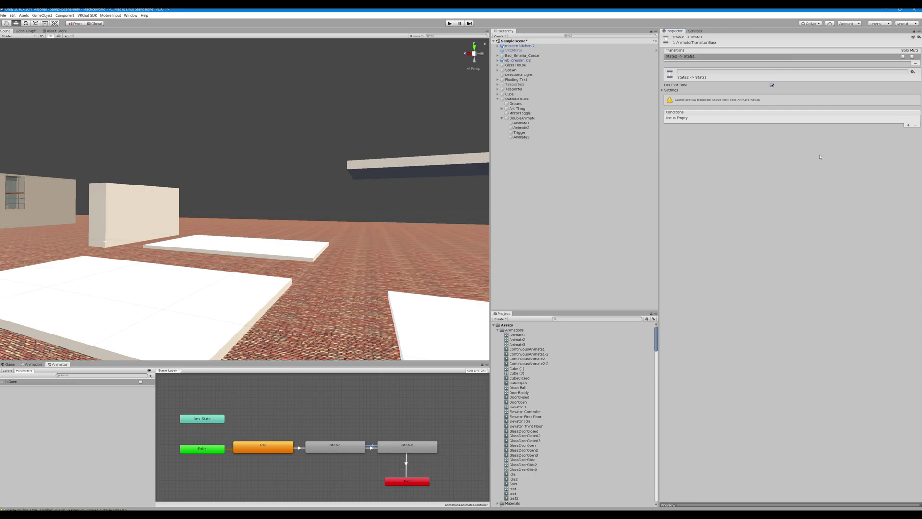
left_click(907, 124)
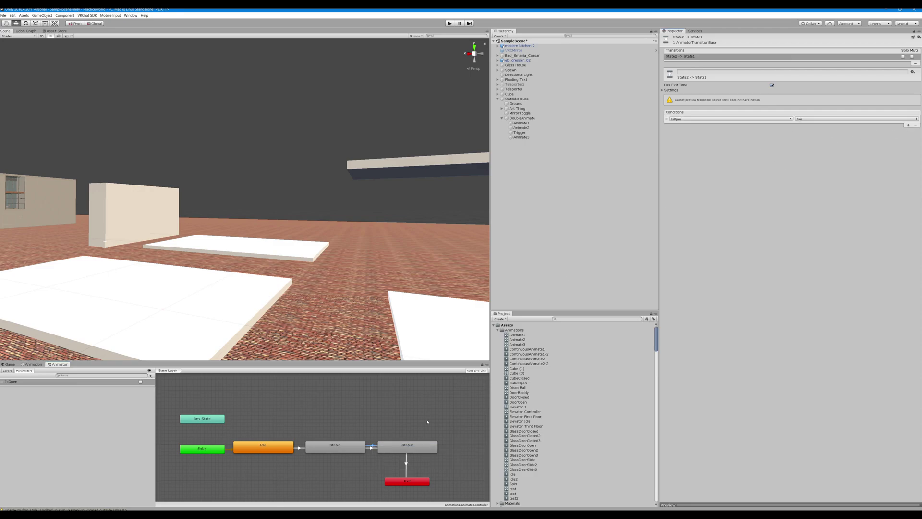
Step: Add the condition IsOpen false to the transition from State2 to Exit
left_click(407, 466)
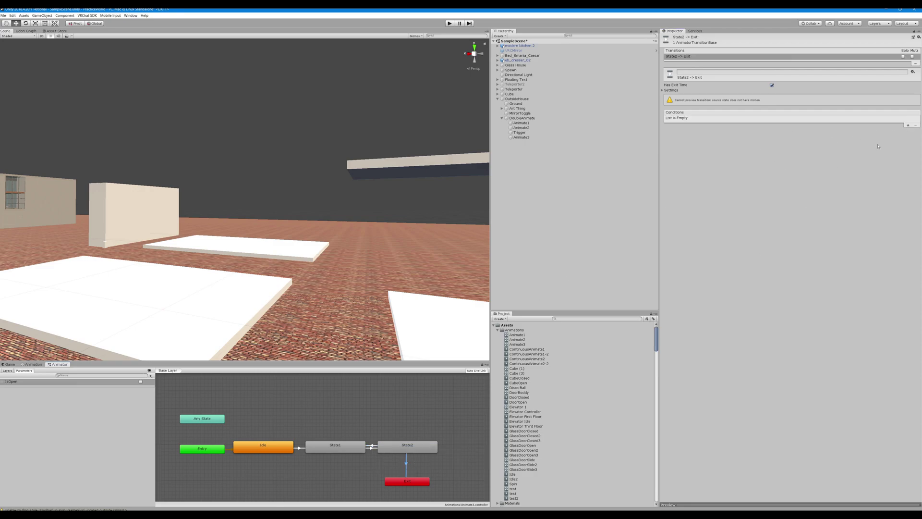
left_click(907, 125)
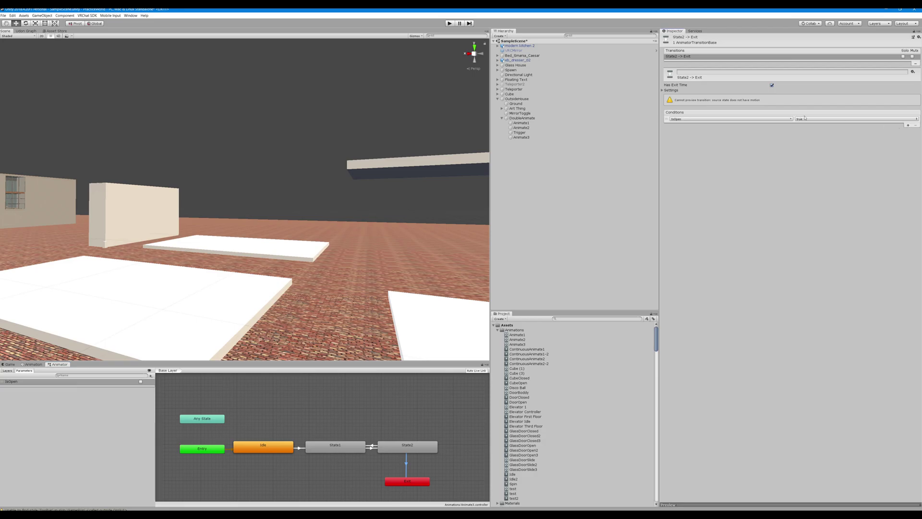
left_click(805, 118)
left_click(806, 131)
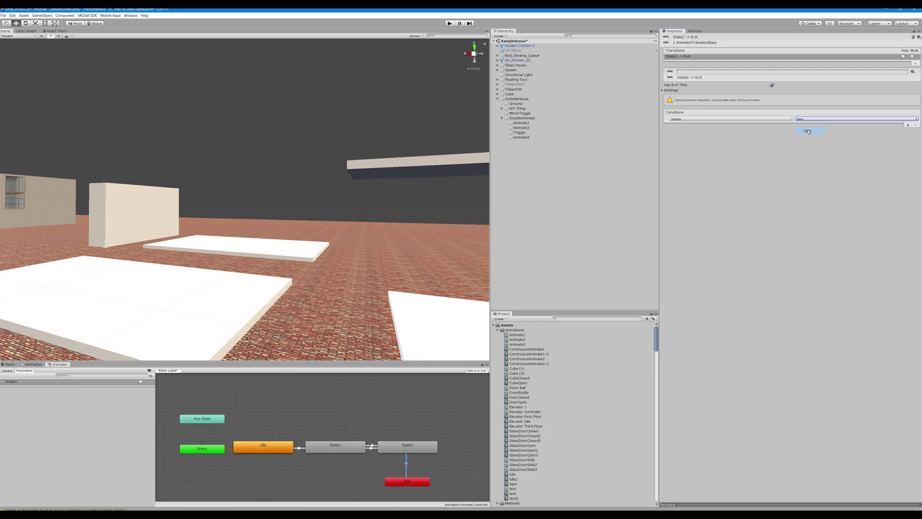
Step: Review the Trigger's Udon behaviours, the Animate3 platform's Animator component and its State2-to-Exit transition
left_click(181, 302)
key("f")
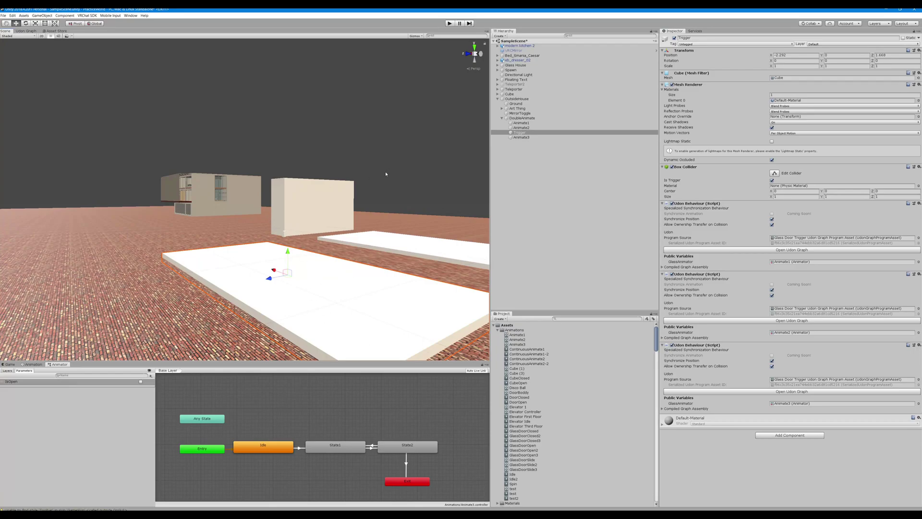
right_click_drag(385, 174, 442, 207)
left_click(392, 139)
right_click_drag(303, 246, 432, 224)
left_click(341, 290)
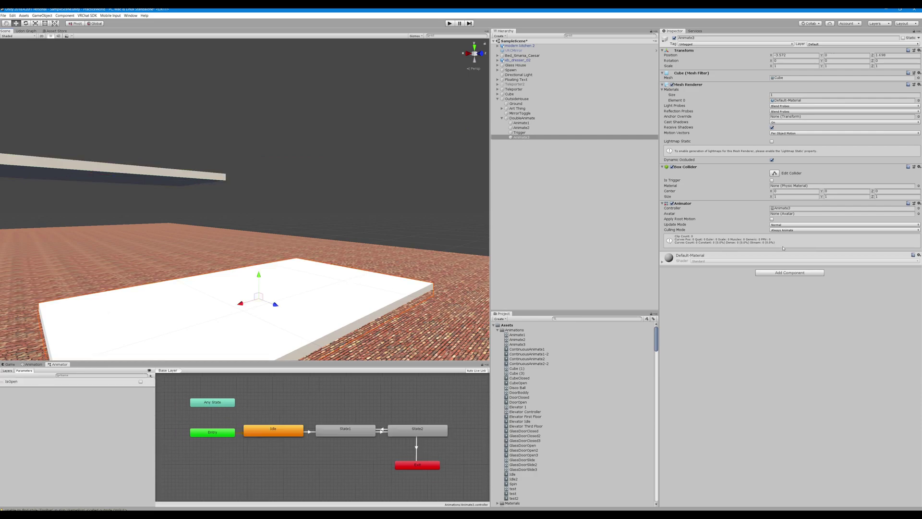
left_click(411, 465)
left_click(416, 444)
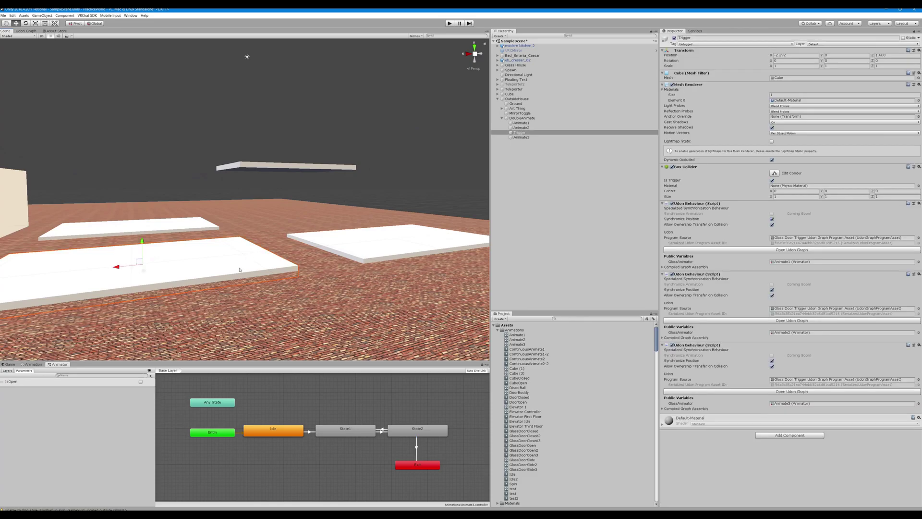
Step: Test the scene in Play mode, inspecting Animate3's running animator and State1, and stop playback
left_click(375, 256)
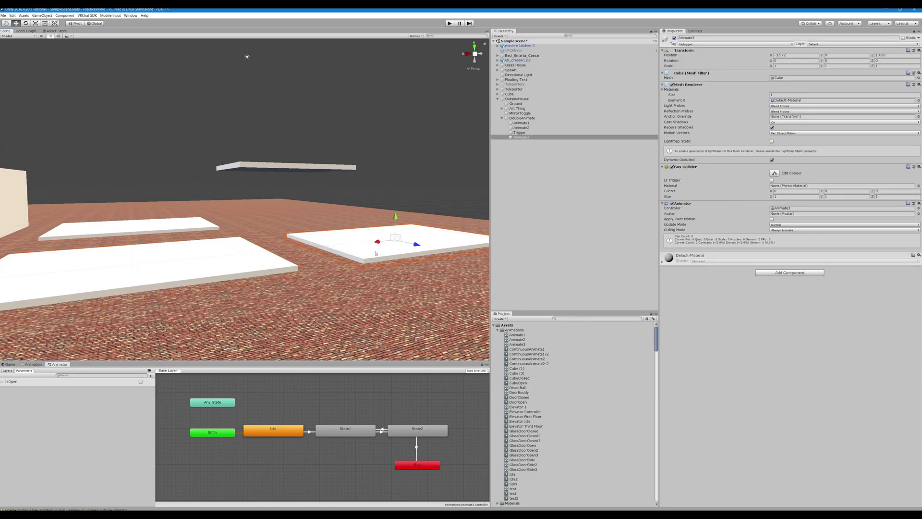
left_click(448, 23)
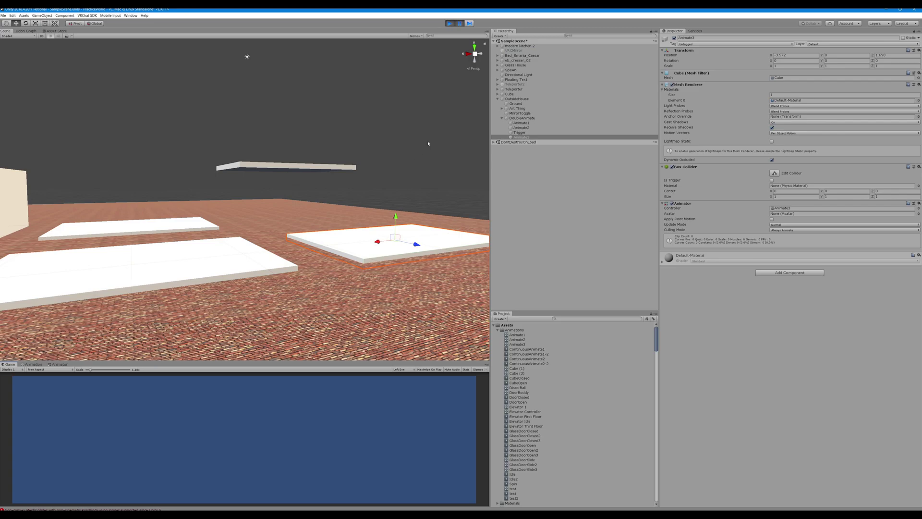
left_click(459, 25)
left_click(59, 364)
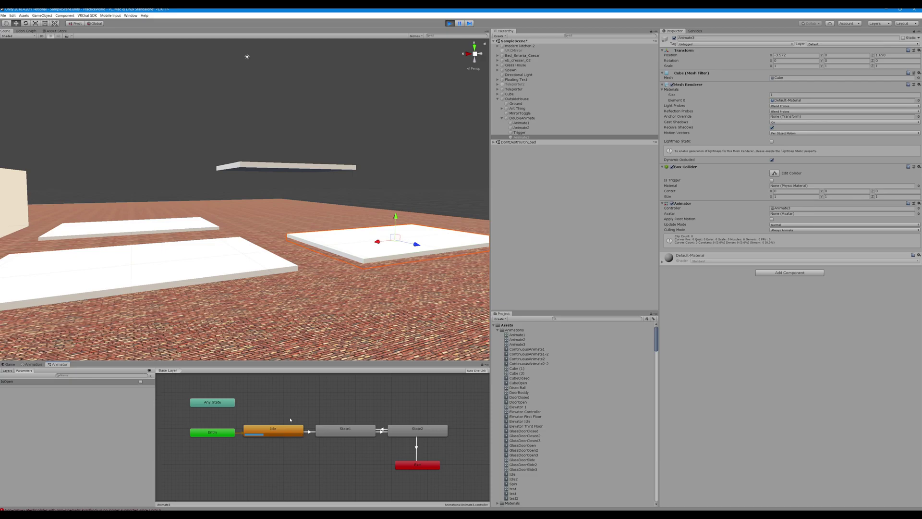
left_click(320, 430)
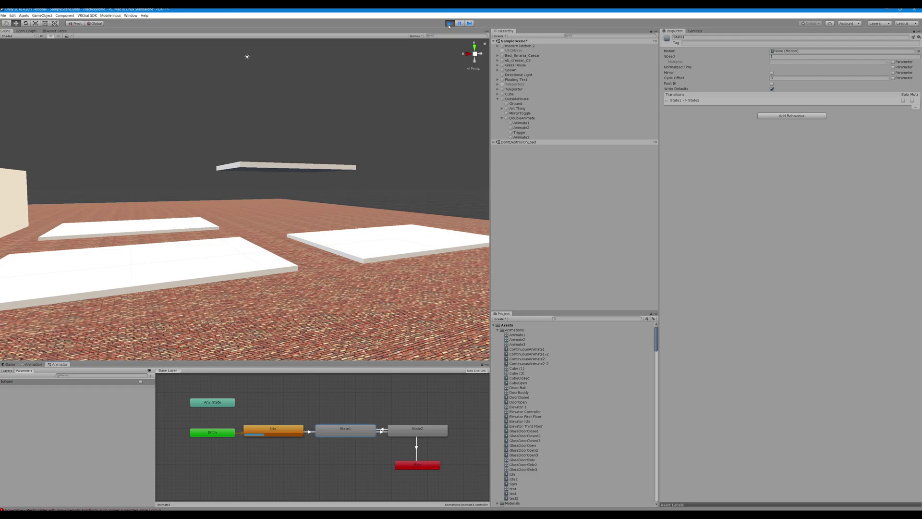
key("ctrl+p")
Step: Assign ContinuousAnimate1 as the motion of Animate3's State1 and ContinuousAnimate1-2 as the motion of State2
left_click(345, 242)
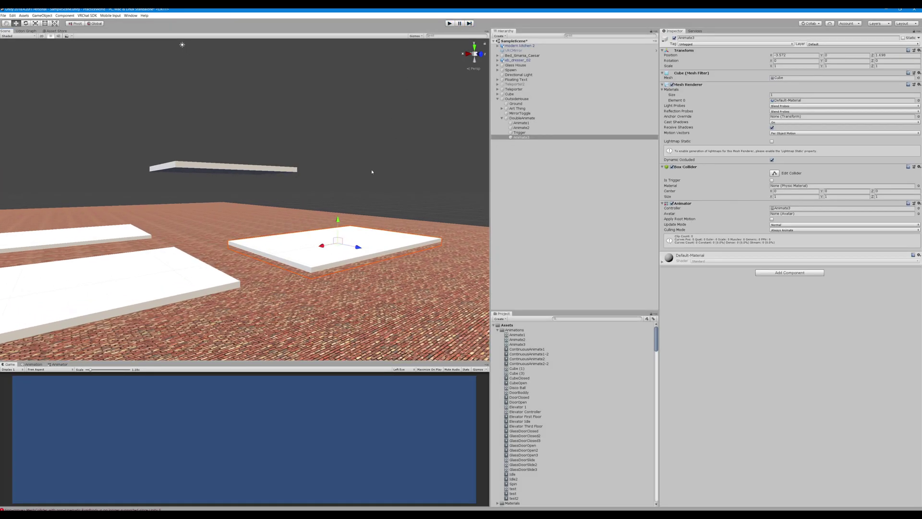
left_click(59, 365)
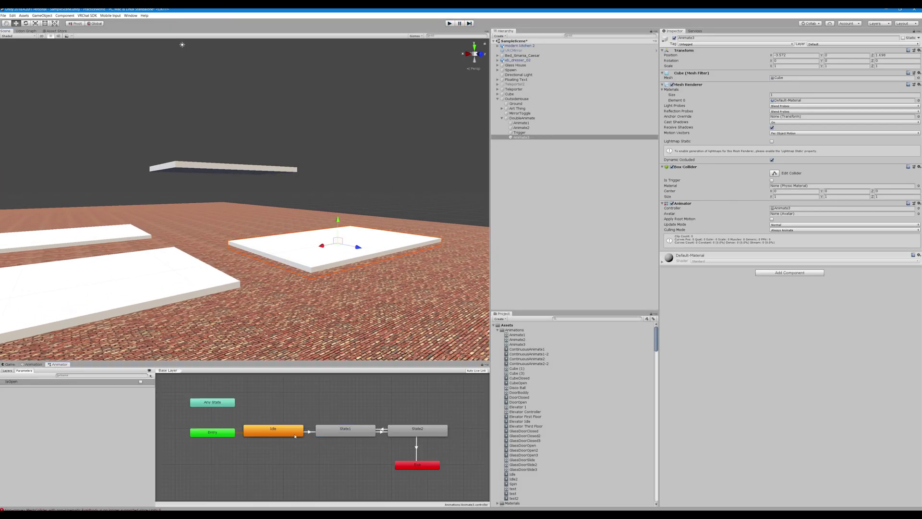
left_click(338, 431)
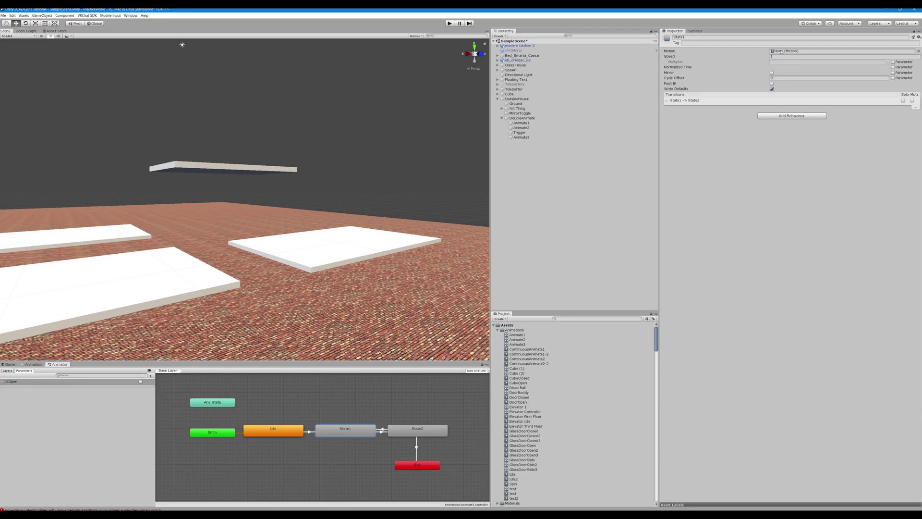
left_click_drag(518, 350, 787, 51)
left_click(411, 432)
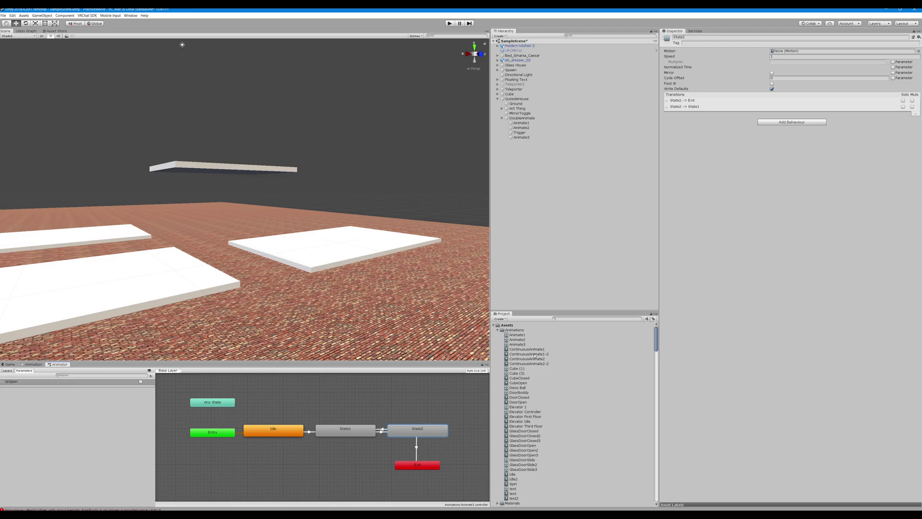
left_click_drag(534, 355, 788, 52)
Step: Run the scene, enable IsOpen in Animate3's animator to watch the platform's animation, and stop playback
right_click_drag(470, 181, 281, 211)
left_click(272, 254)
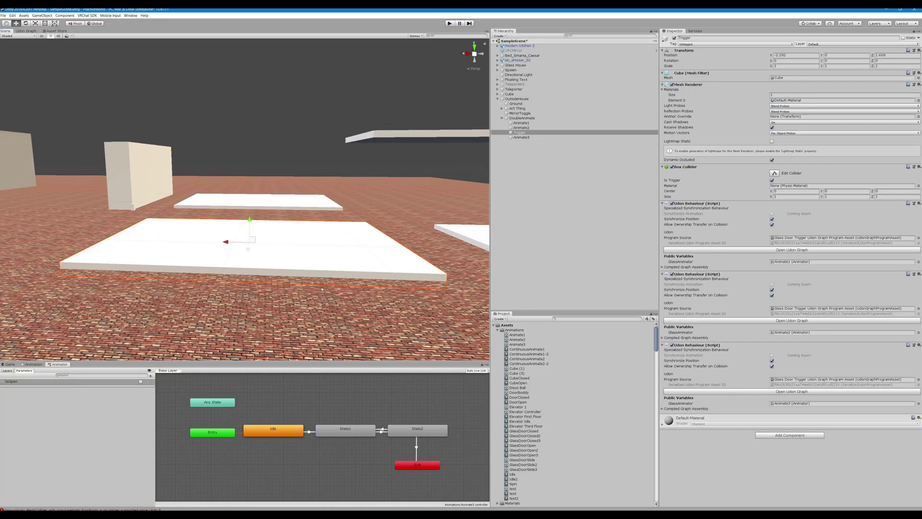
left_click(449, 23)
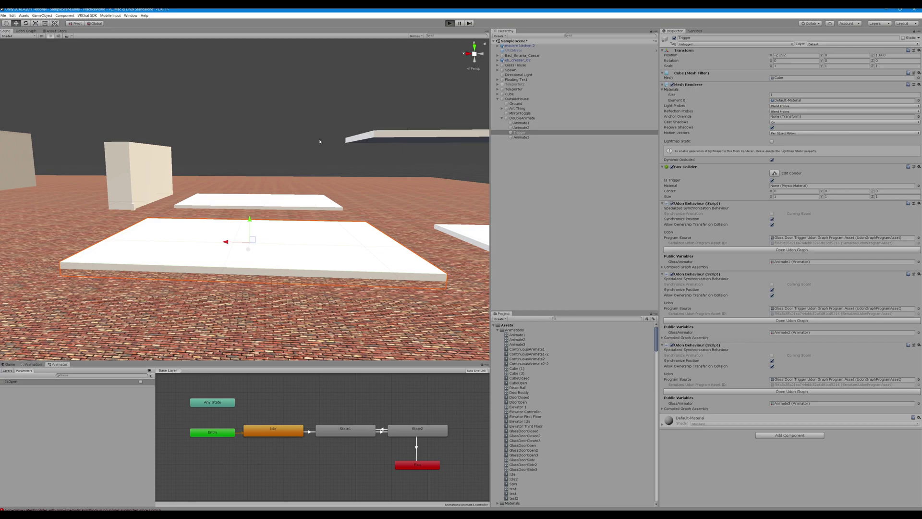
key("ctrl+p")
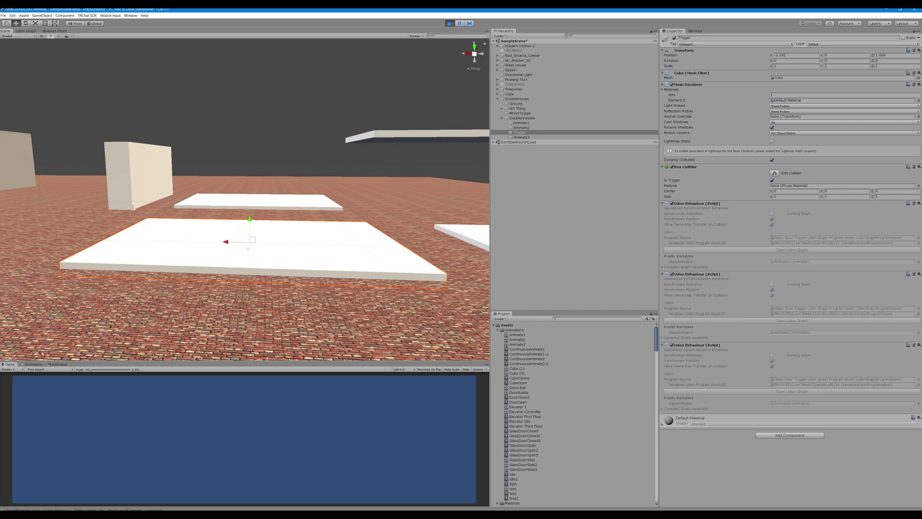
left_click(454, 234)
right_click_drag(266, 185, 393, 205)
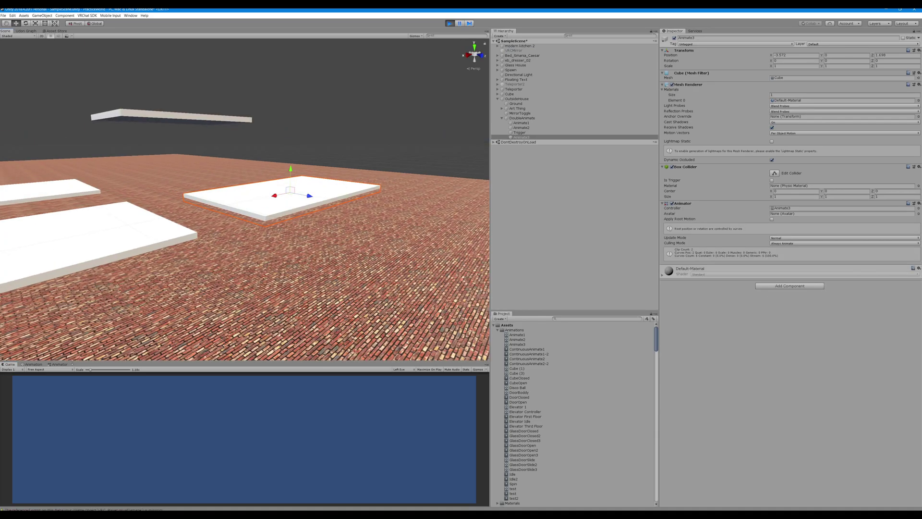
left_click(60, 364)
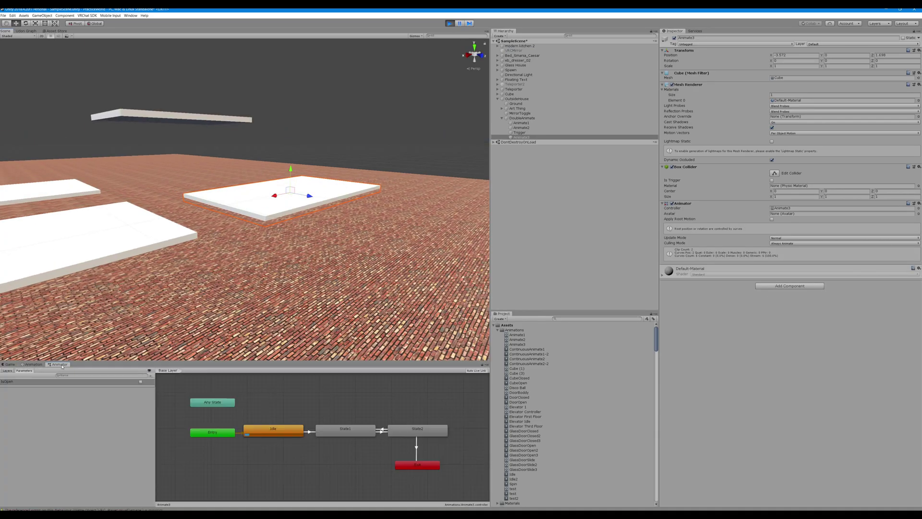
left_click(141, 383)
right_click_drag(321, 264, 194, 212)
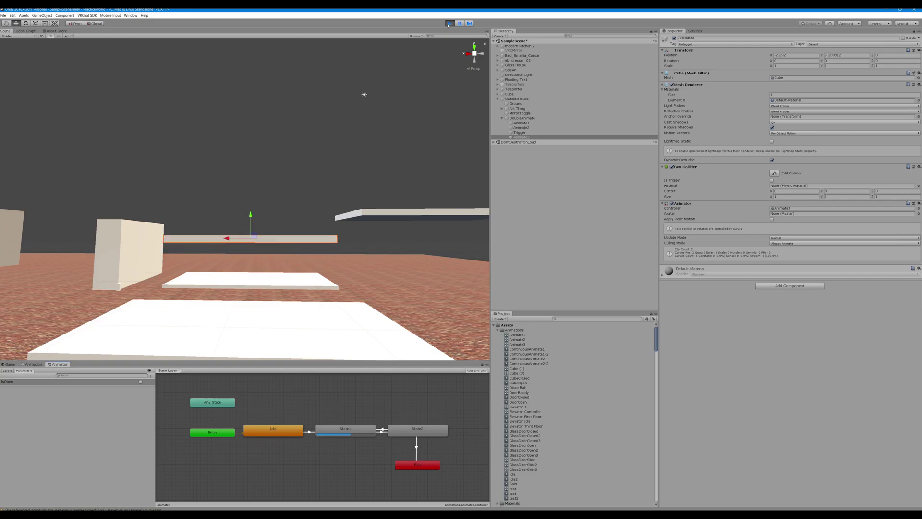
key("ctrl+p")
Step: Clear the motion clips from State1 and State2 in Animate3's animator
right_click_drag(371, 107, 446, 118)
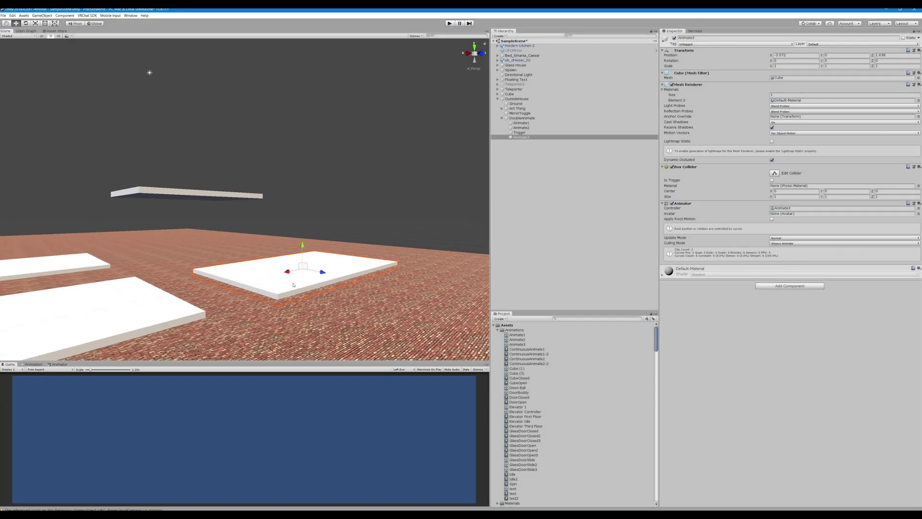
left_click(442, 269)
left_click(286, 277)
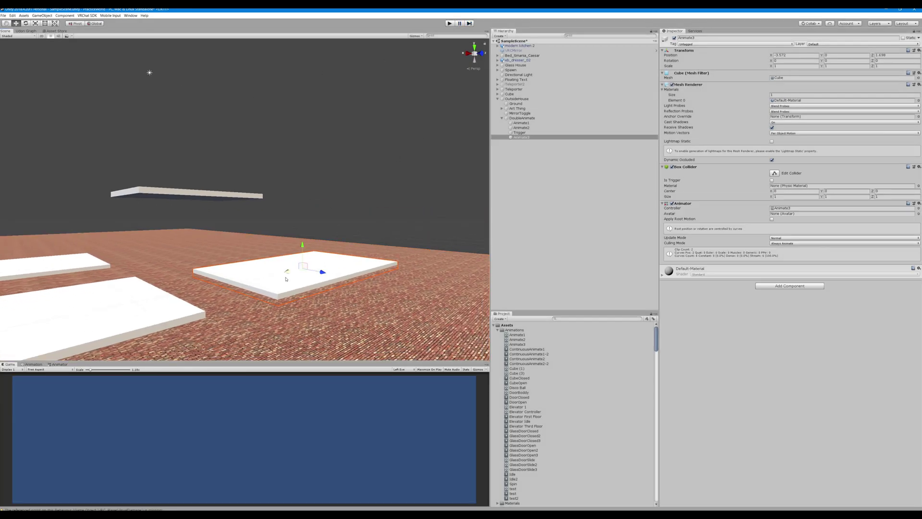
left_click(59, 364)
left_click(355, 431)
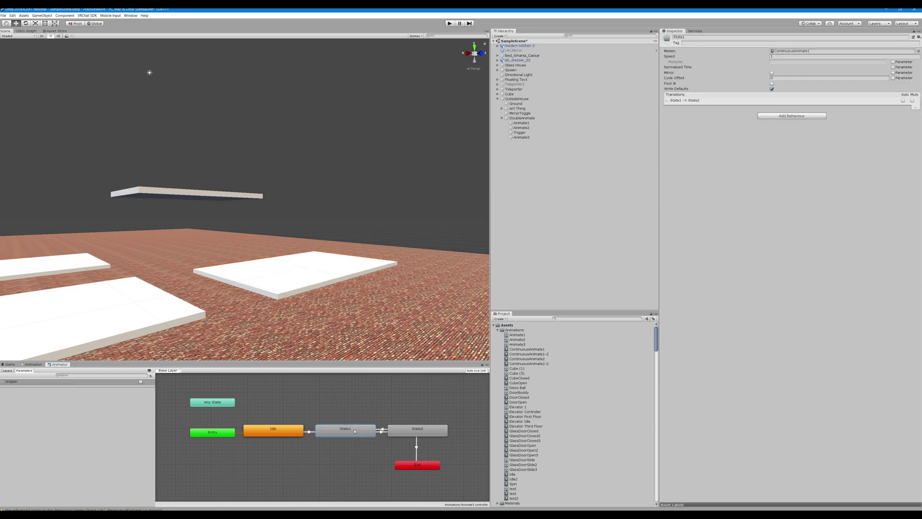
left_click(795, 51)
key("Delete")
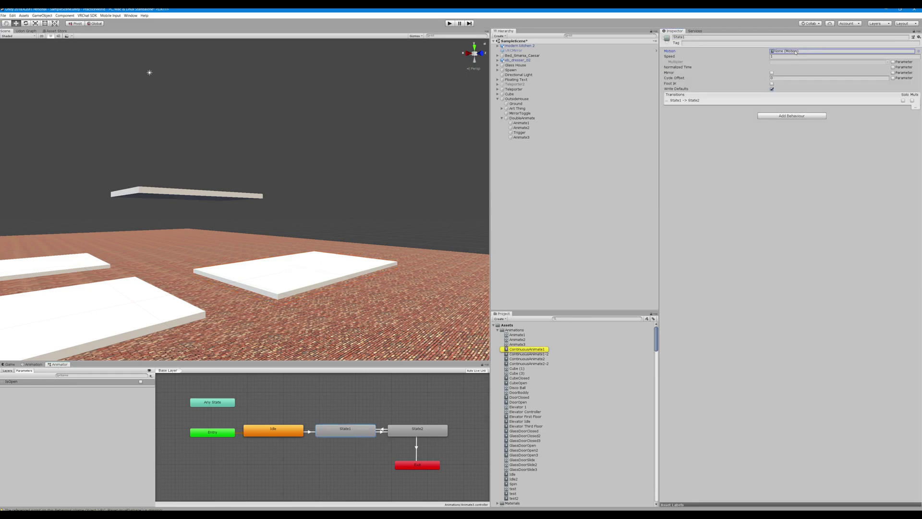
left_click(413, 428)
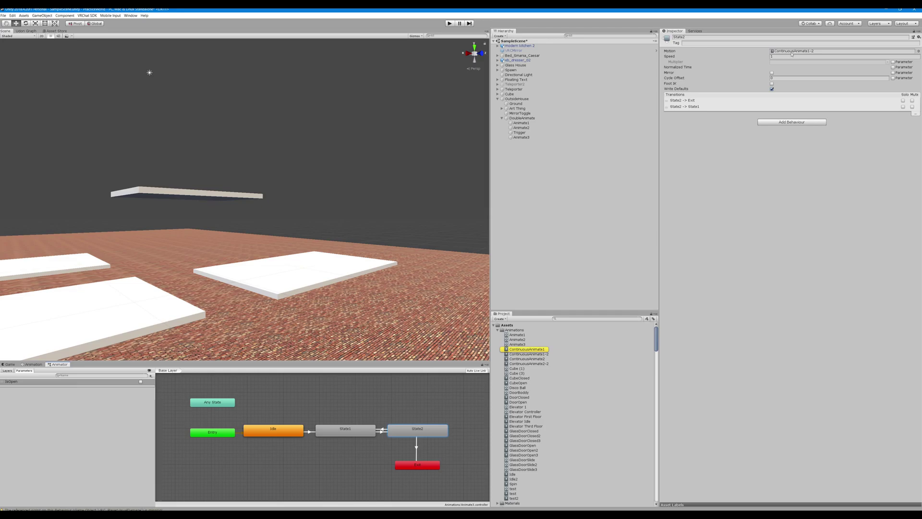
left_click(792, 52)
key("Delete")
Step: Create an animation clip for Animate3 named ContinuousAnimate3 in the Animations folder
left_click(34, 364)
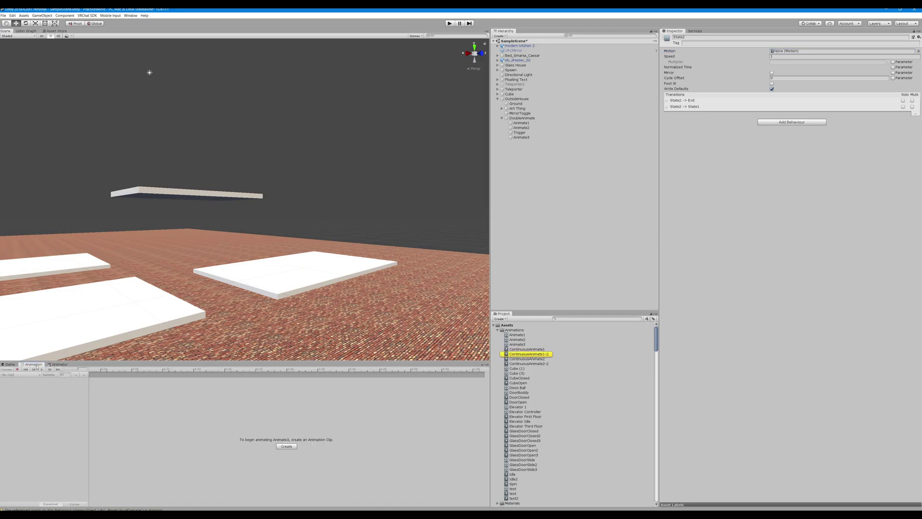
left_click(314, 276)
right_click_drag(349, 192, 282, 226)
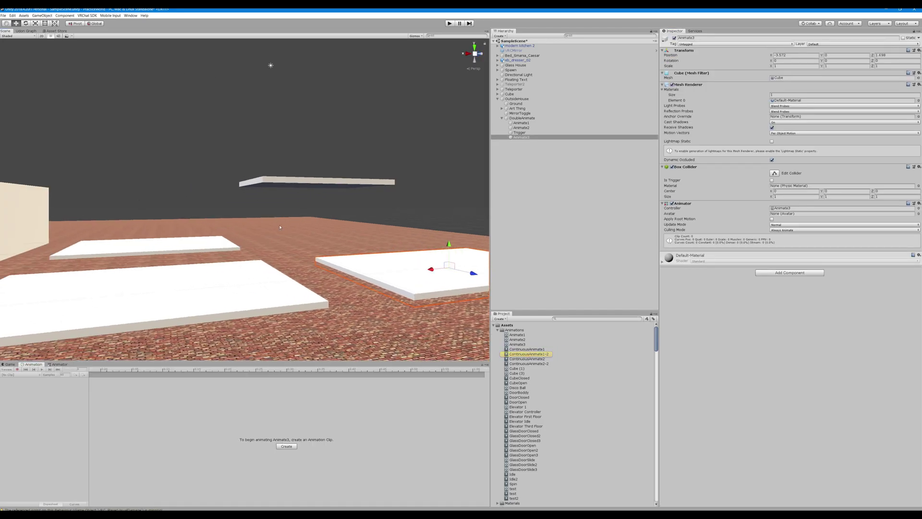
left_click(286, 446)
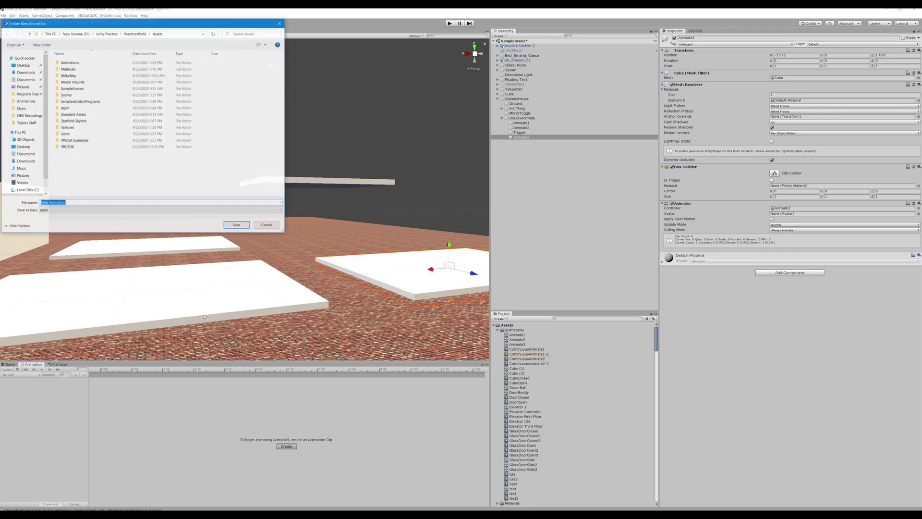
left_click(92, 63)
double_click(92, 63)
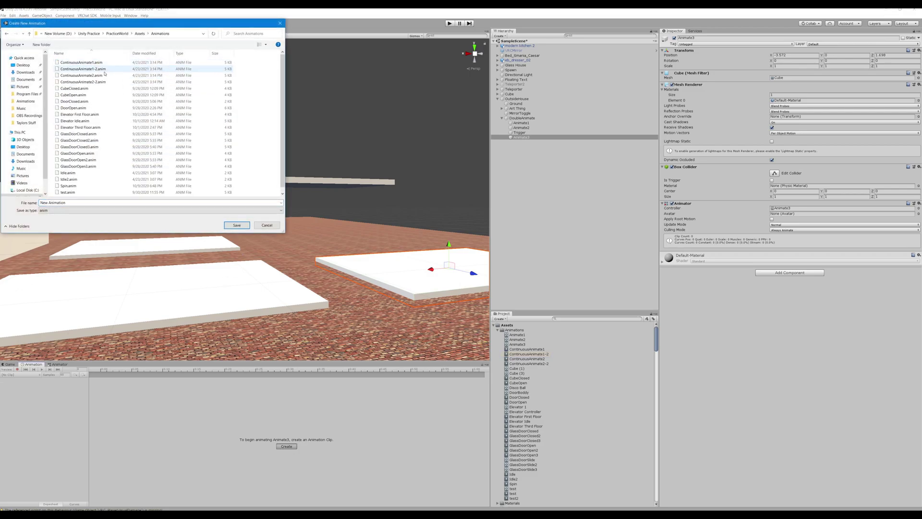
left_click(106, 83)
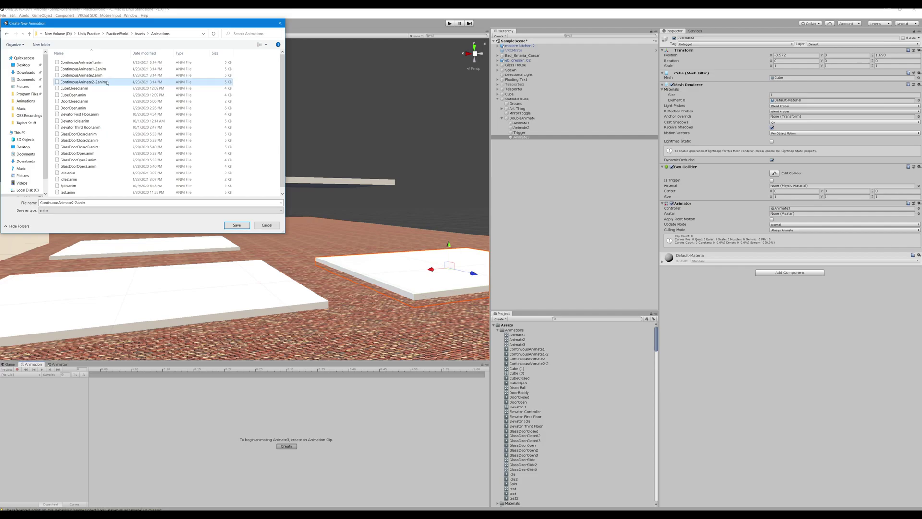
left_click(79, 202)
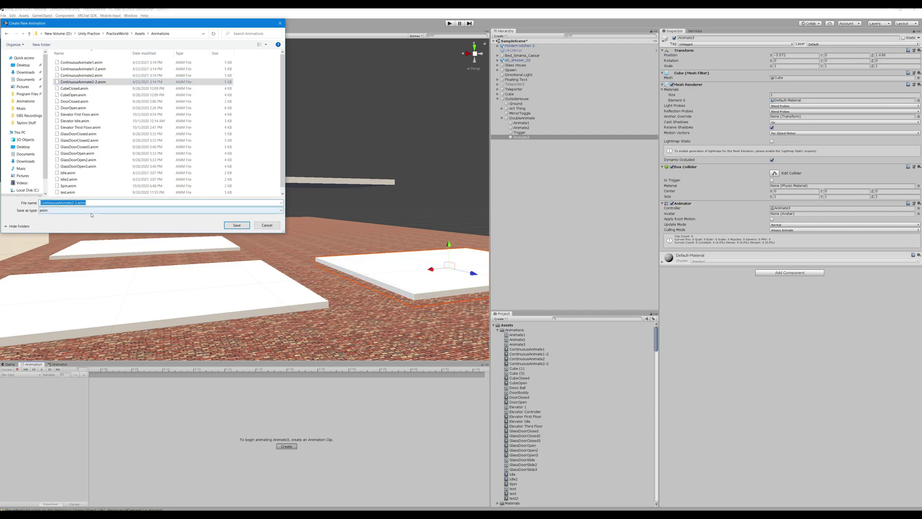
key("Left")
key("BackSpace")
key("BackSpace")
key("BackSpace")
type("3")
key("Return")
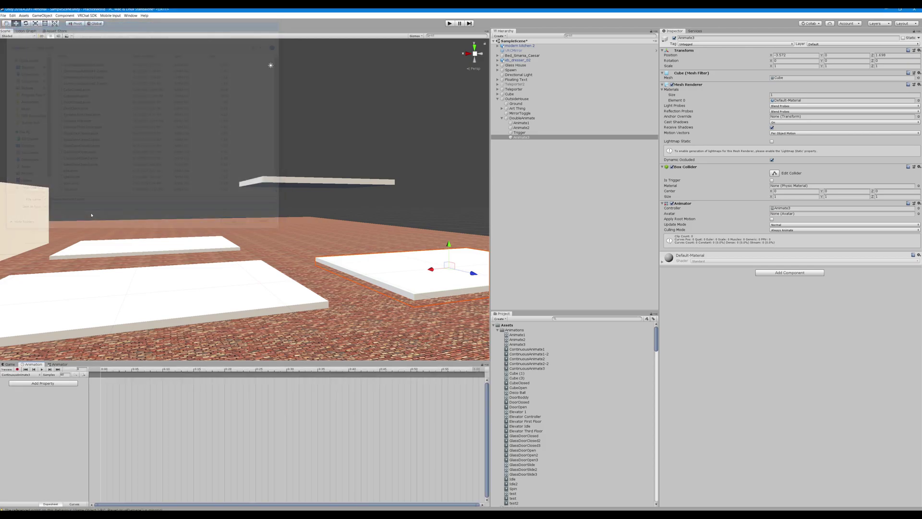
Step: Add the Transform Position property to the ContinuousAnimate3 clip
left_click(43, 383)
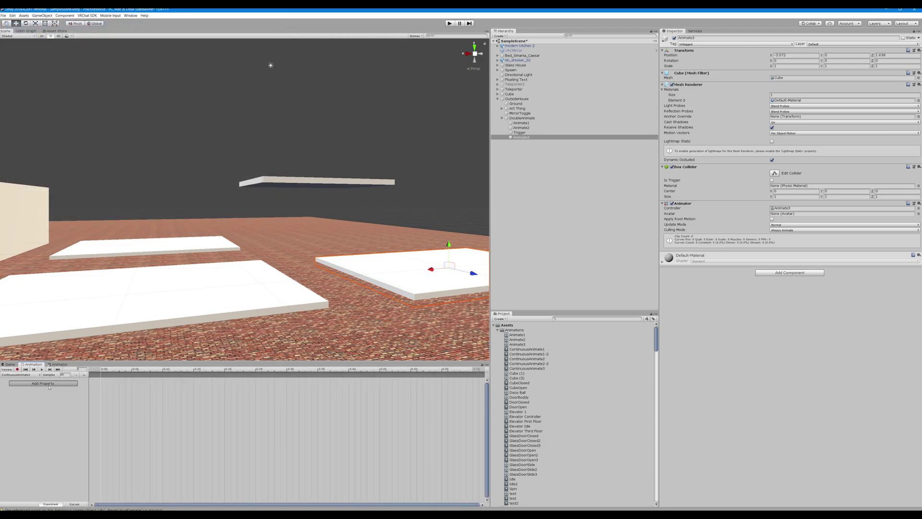
left_click(82, 383)
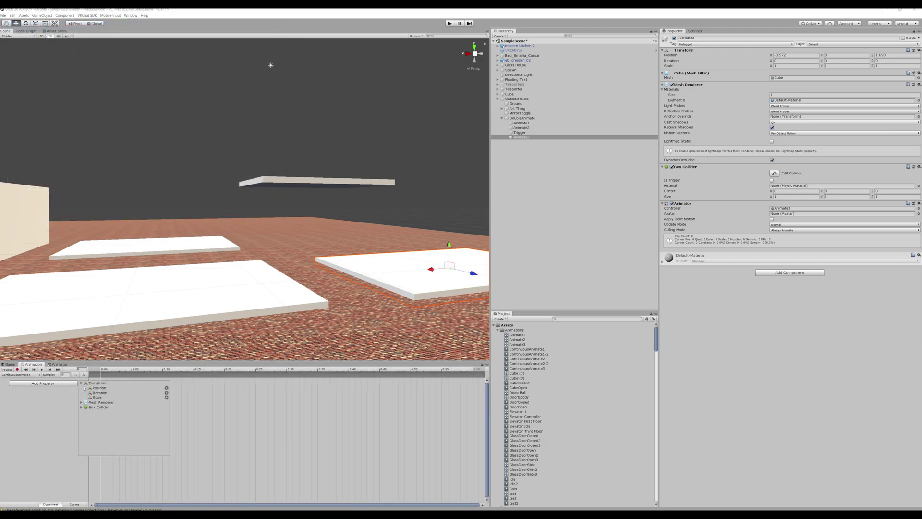
left_click(166, 388)
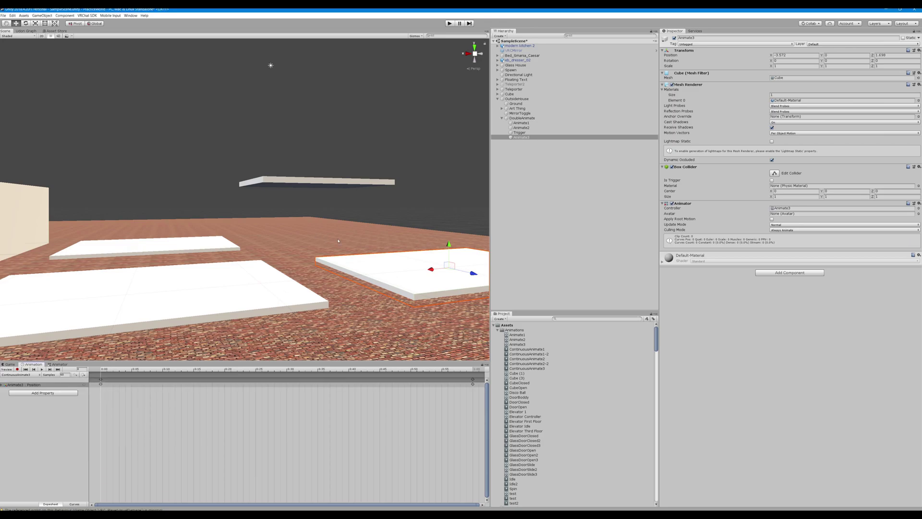
right_click_drag(338, 241, 416, 219)
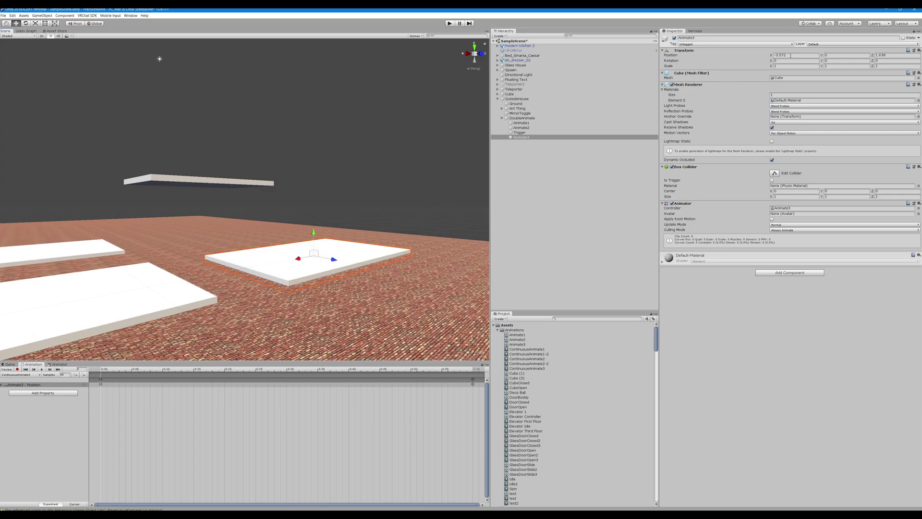
Step: Turn on recording for ContinuousAnimate3 and move its end Position keyframe to 5:00
left_click(831, 56)
left_click(17, 370)
scroll(244, 433, "down", 5)
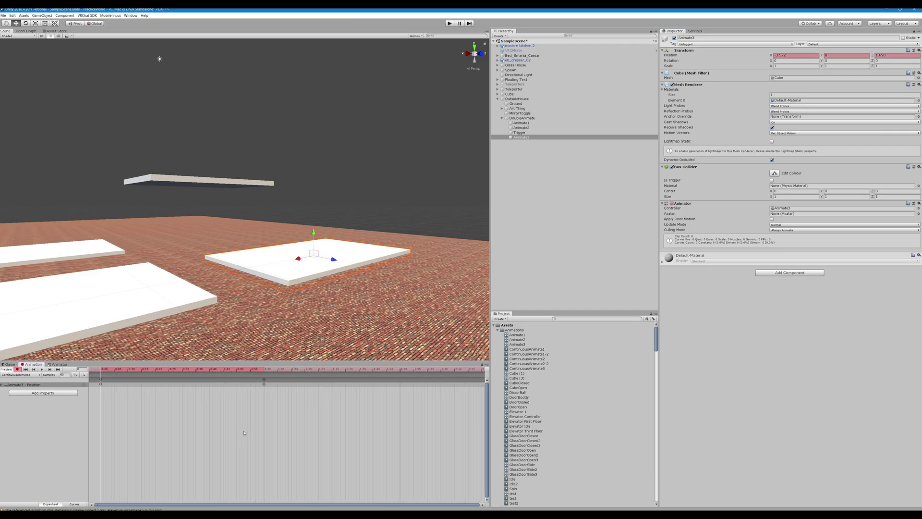
scroll(244, 433, "down", 5)
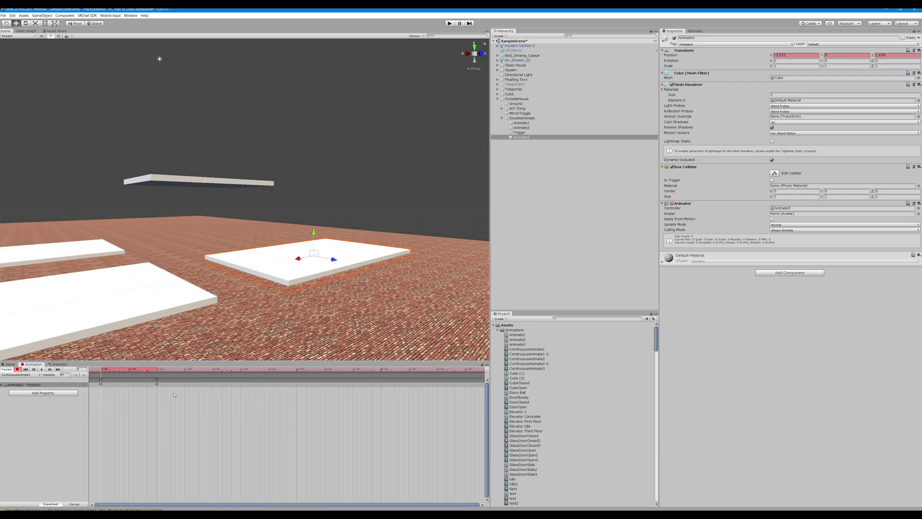
left_click_drag(156, 382, 381, 383)
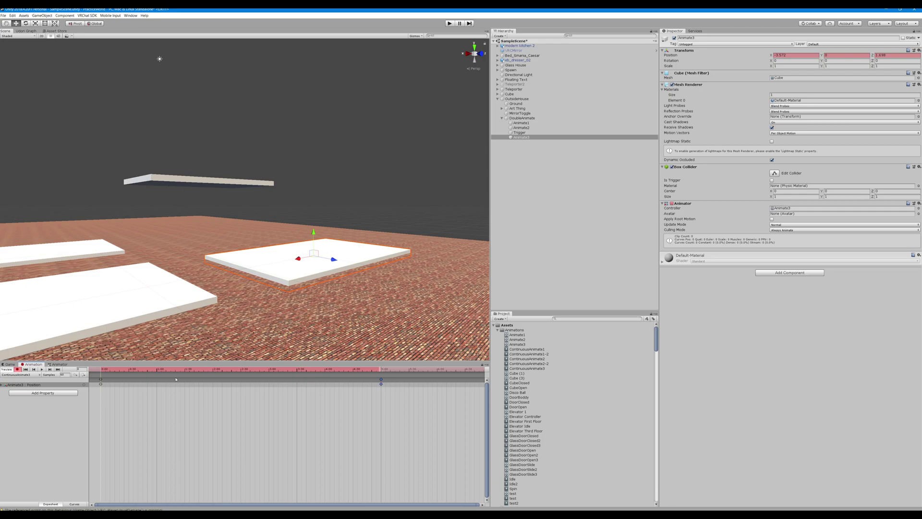
Step: At the 5:00 keyframe, raise Animate3 to a Y position of about 20.15, stop recording and preview the clip
left_click(382, 369)
left_click_drag(314, 232, 334, 90)
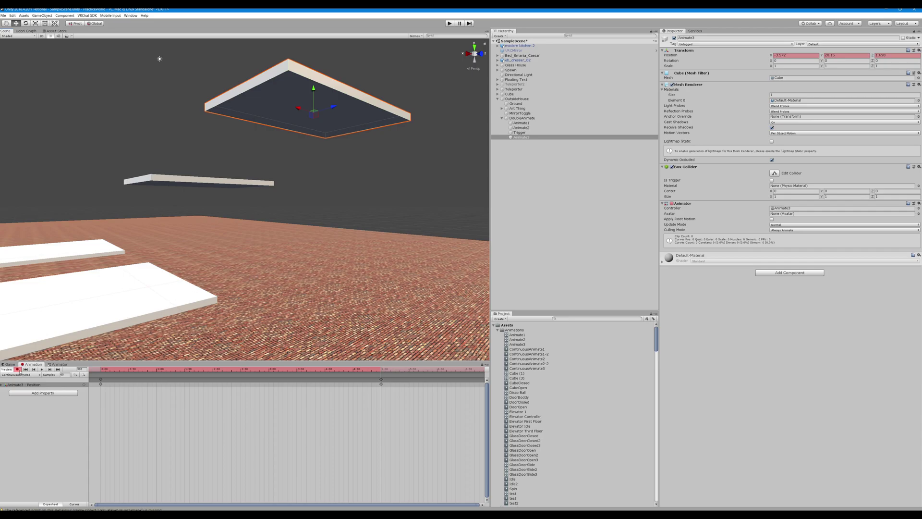
left_click(17, 368)
left_click(41, 369)
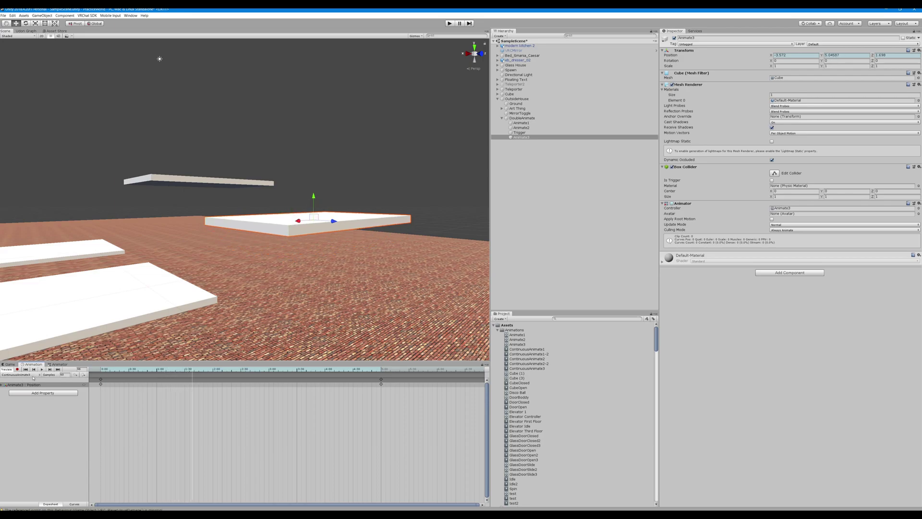
Step: Create a second animation clip for Animate3 named ContinuousAnimate3-3 in the Animations folder
left_click(33, 377)
left_click(21, 387)
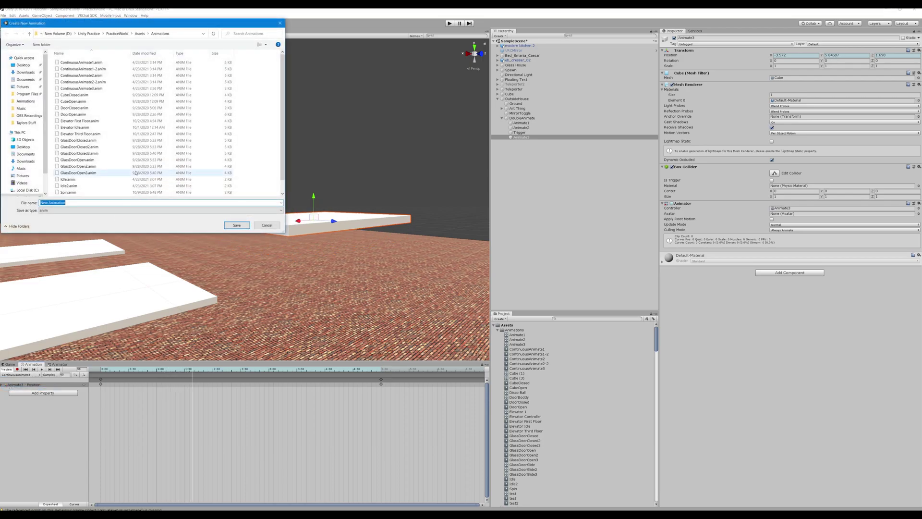
left_click(81, 88)
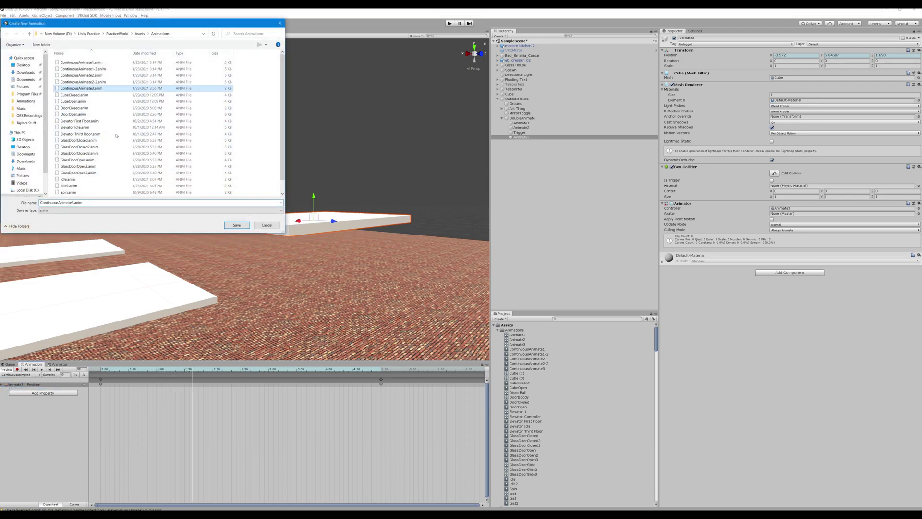
left_click(73, 203)
left_click(73, 203)
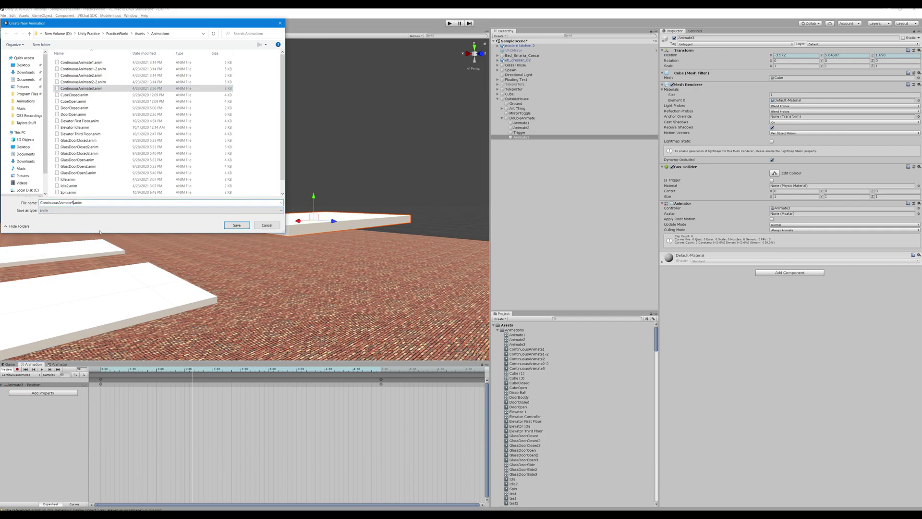
type("-3")
key("Return")
Step: Add the Transform Position property to the ContinuousAnimate3-3 clip
left_click(49, 384)
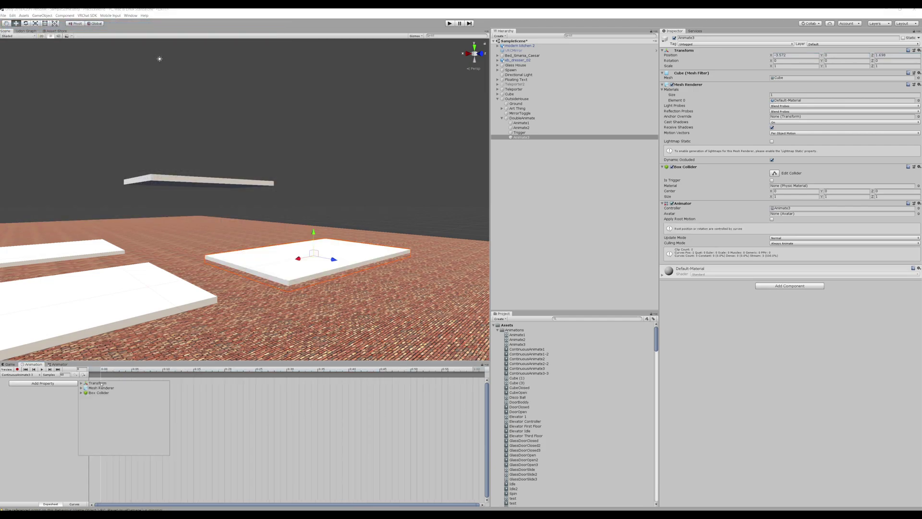
left_click(82, 383)
left_click(167, 388)
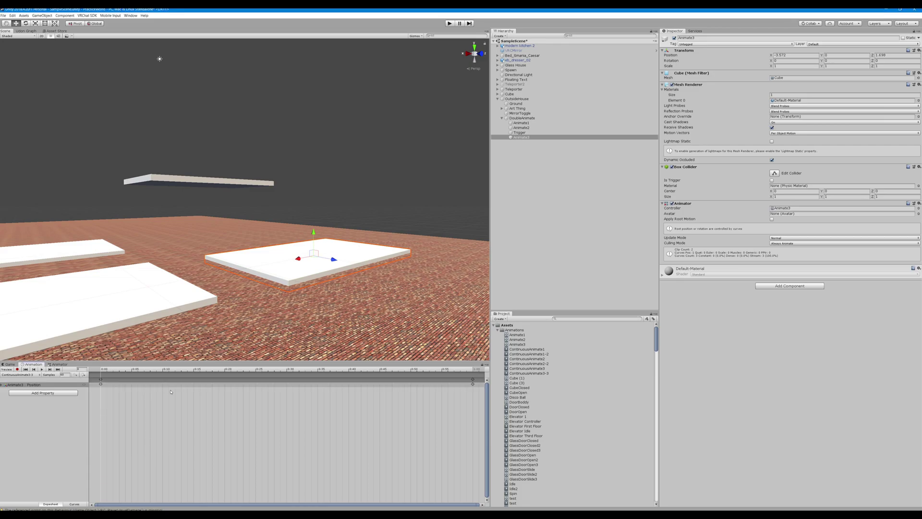
scroll(326, 441, "down", 10)
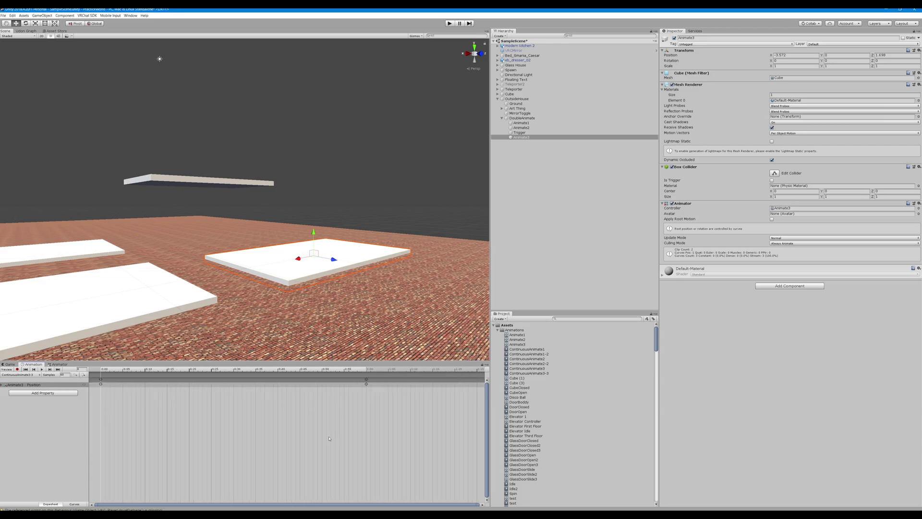
scroll(329, 434, "up", 3)
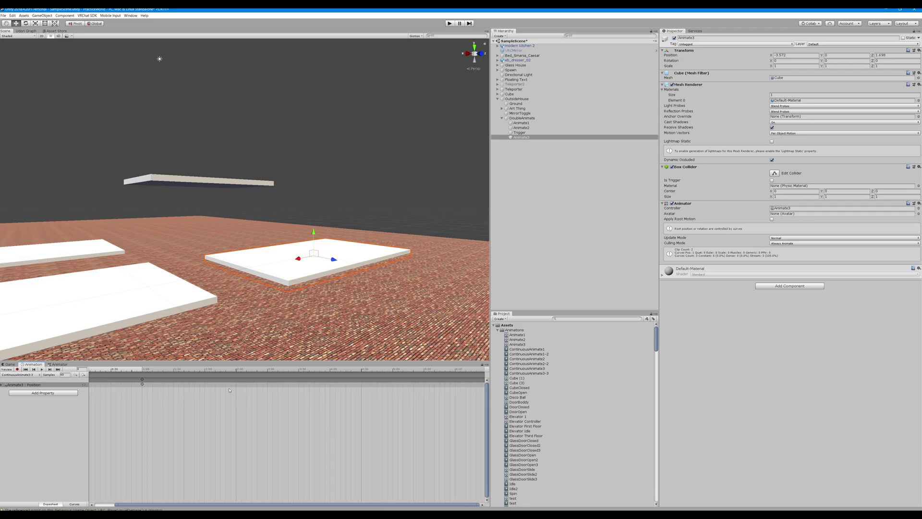
Step: Copy Animate3's end Y position from ContinuousAnimate3, switch to ContinuousAnimate3-3 and set the platform's Y position to the copied 20.15
left_click(16, 375)
left_click(24, 379)
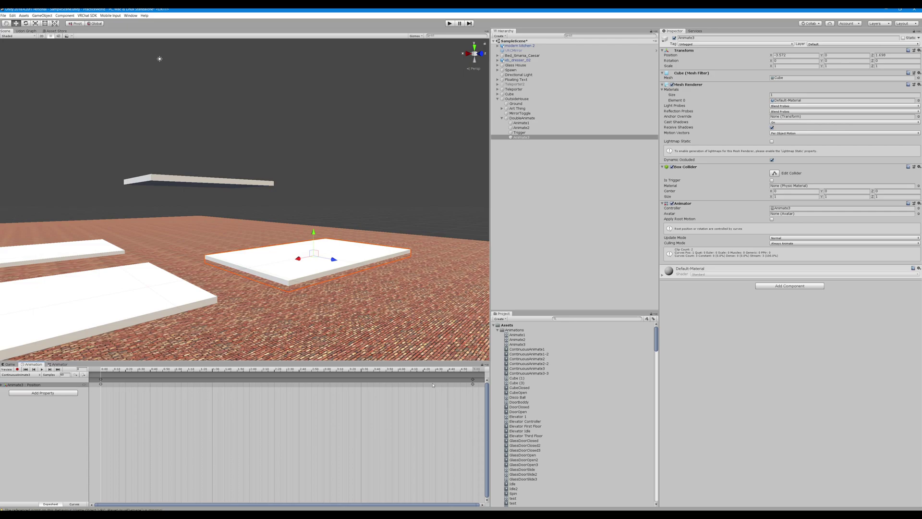
left_click(473, 370)
left_click_drag(474, 371, 475, 371)
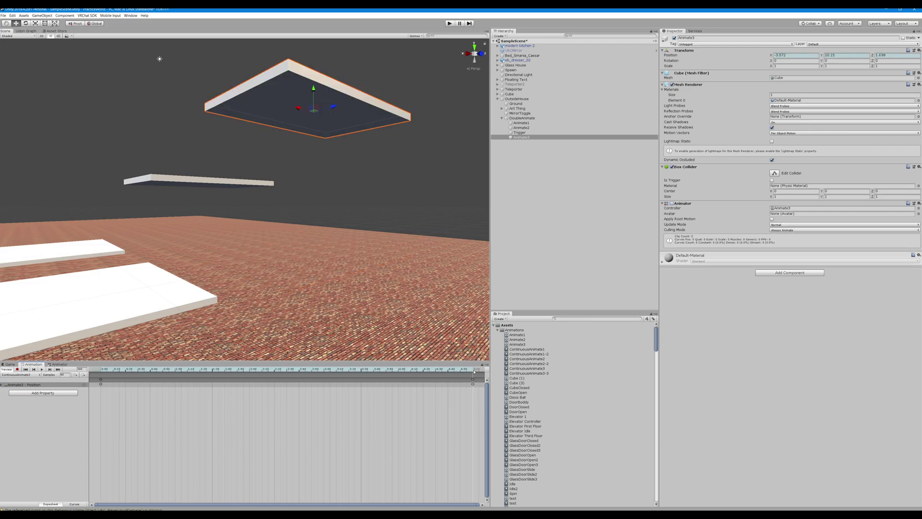
left_click(842, 54)
key("ctrl+c")
left_click(19, 374)
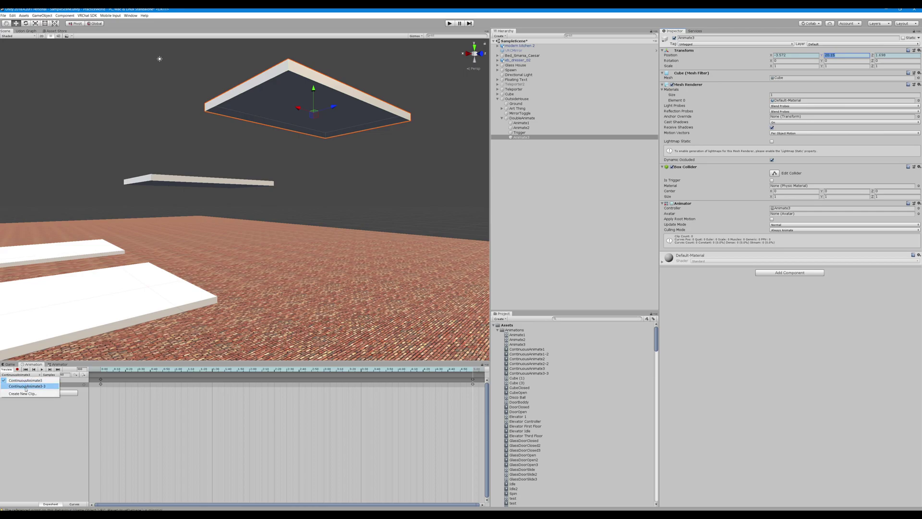
left_click(19, 386)
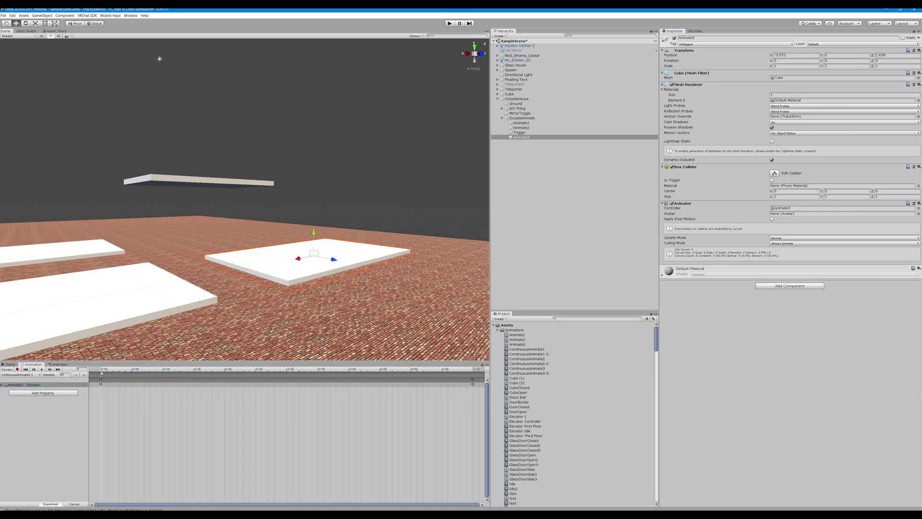
left_click_drag(831, 54, 820, 56)
key("ctrl+v")
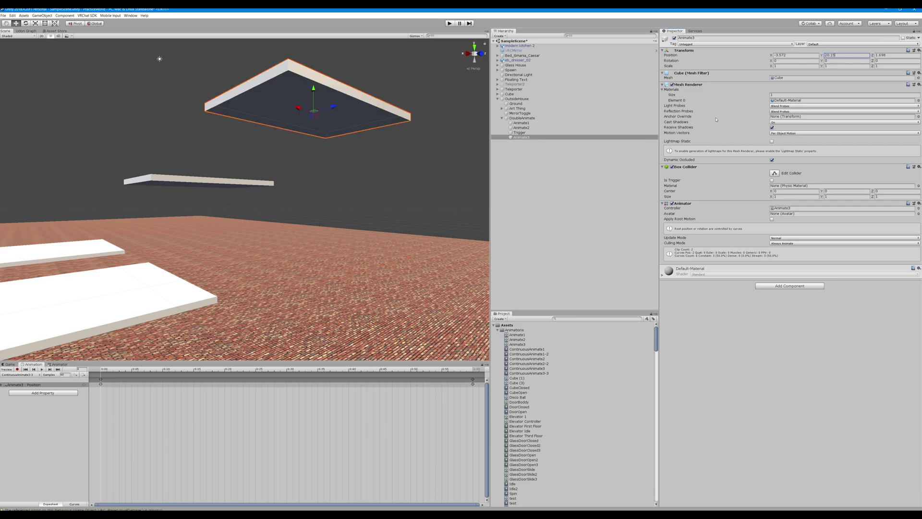
Step: Move the end Position keyframe of ContinuousAnimate3-3 to 5:00
scroll(183, 404, "down", 8)
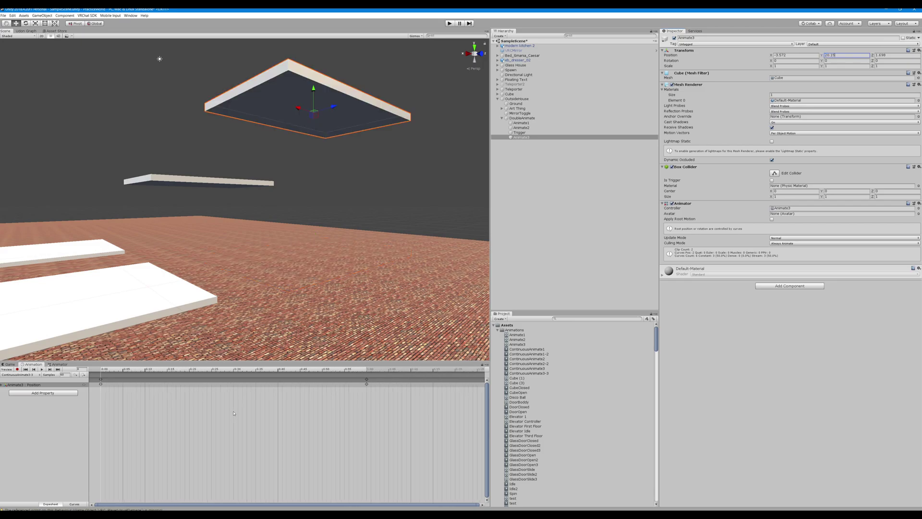
scroll(231, 410, "down", 3)
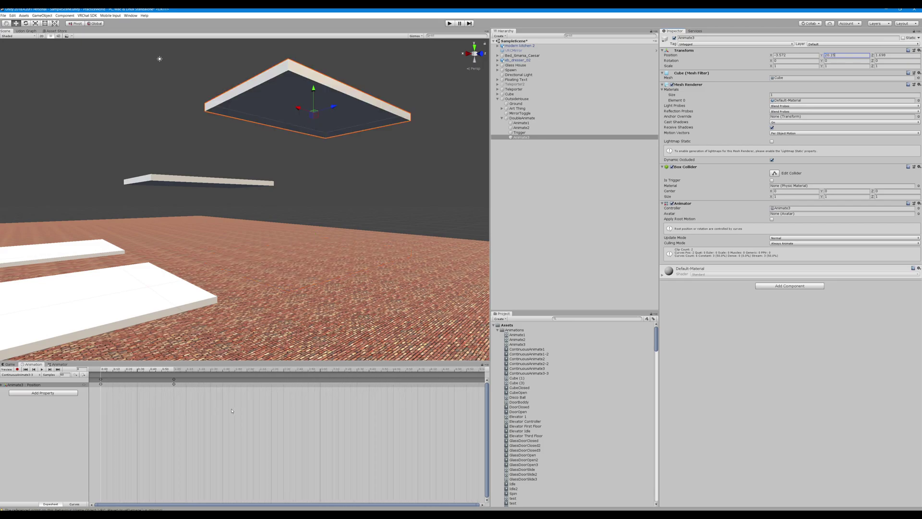
left_click_drag(168, 378, 437, 384)
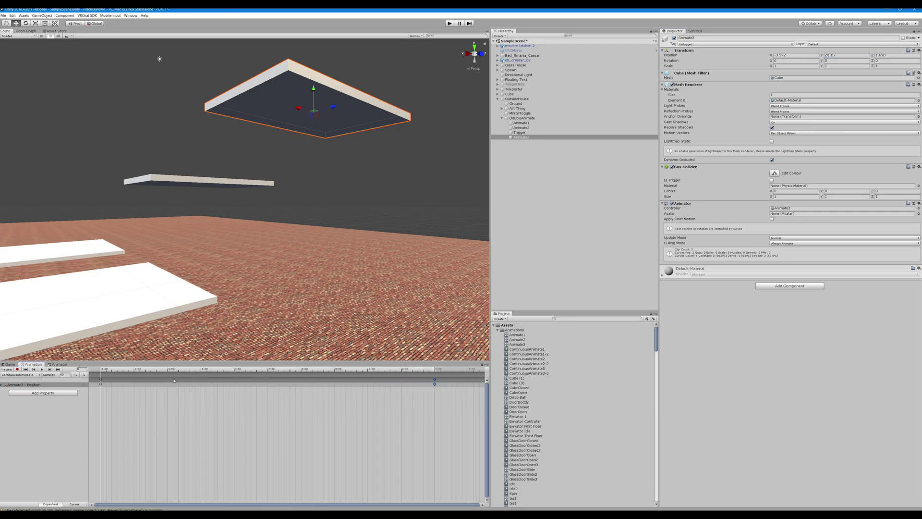
Step: Record a starting Y position of 20.15 for Animate3 in ContinuousAnimate3-3 and check the platform at the end and start keyframes
left_click(17, 369)
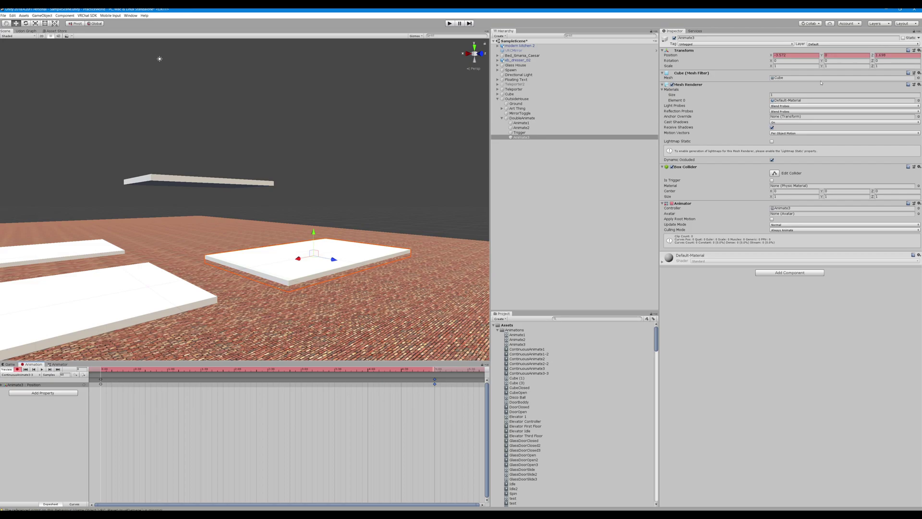
left_click(832, 54)
type("20.15")
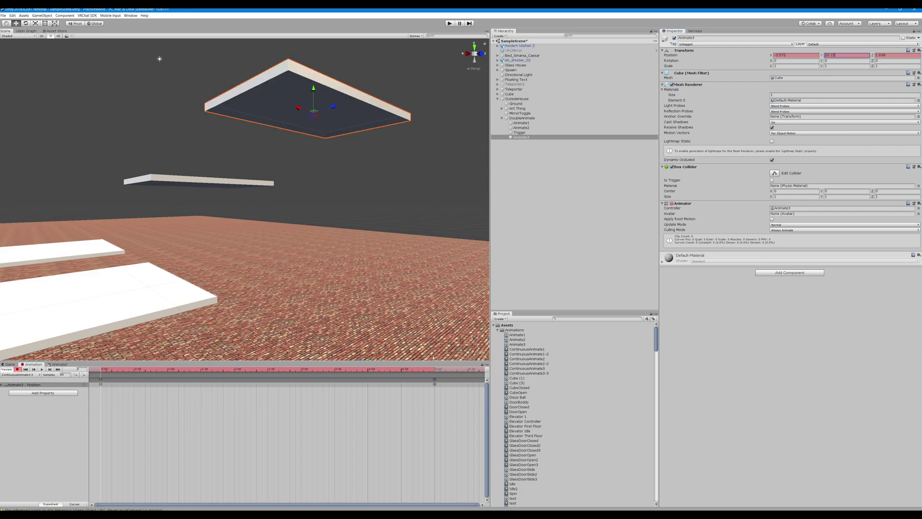
left_click(437, 370)
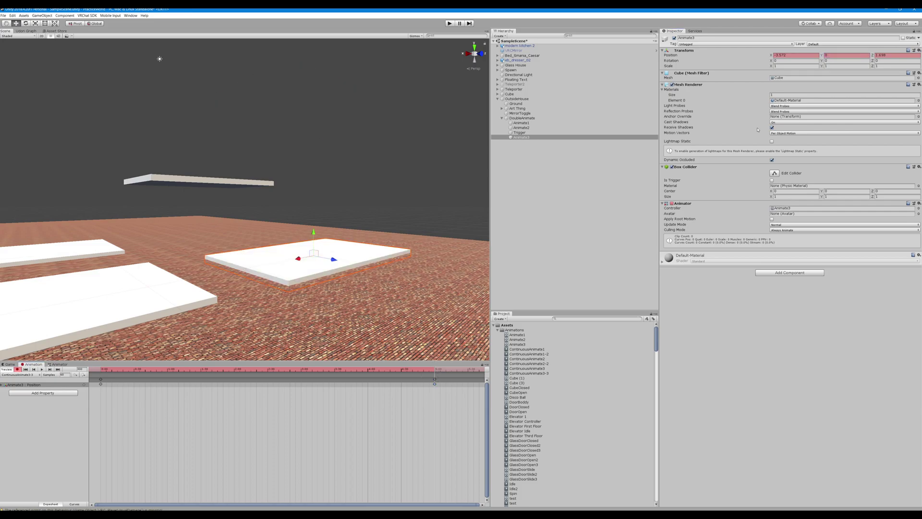
left_click(101, 370)
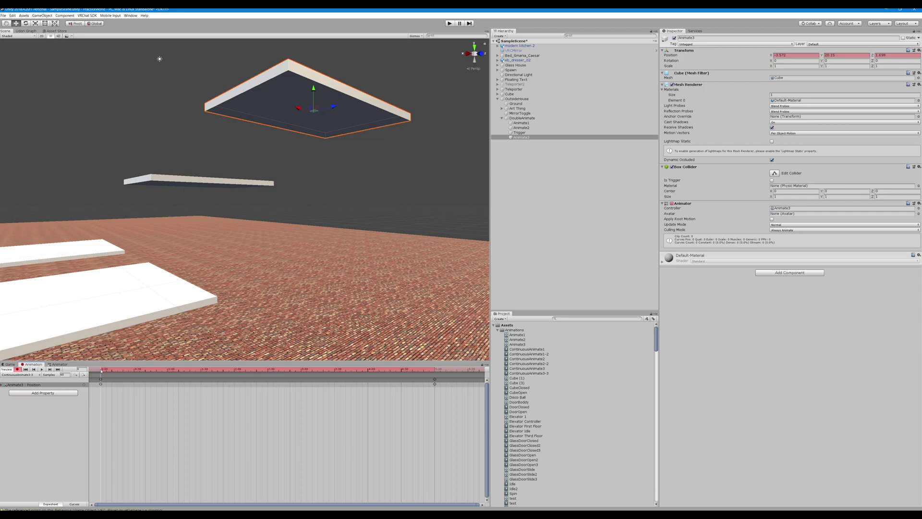
Step: Stop recording the ContinuousAnimate3-3 clip and play it back to preview the platform's movement
left_click(17, 369)
left_click(42, 370)
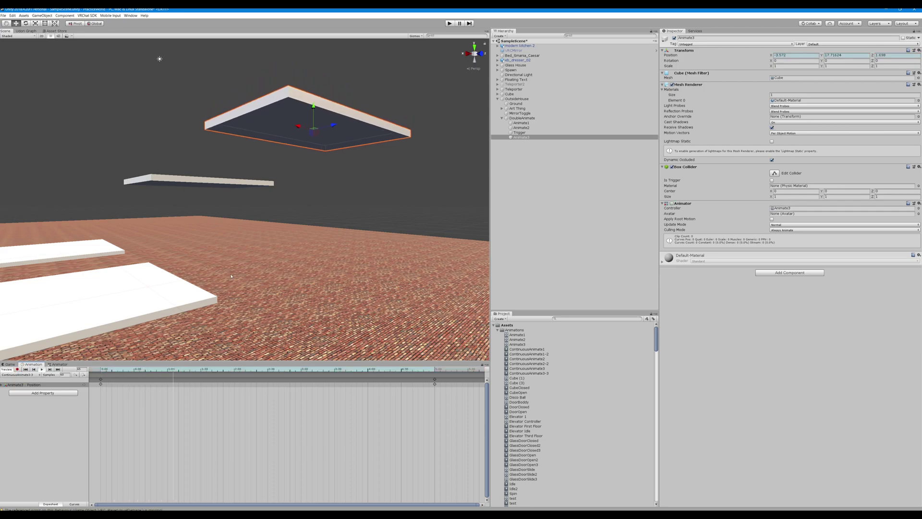
left_click(42, 369)
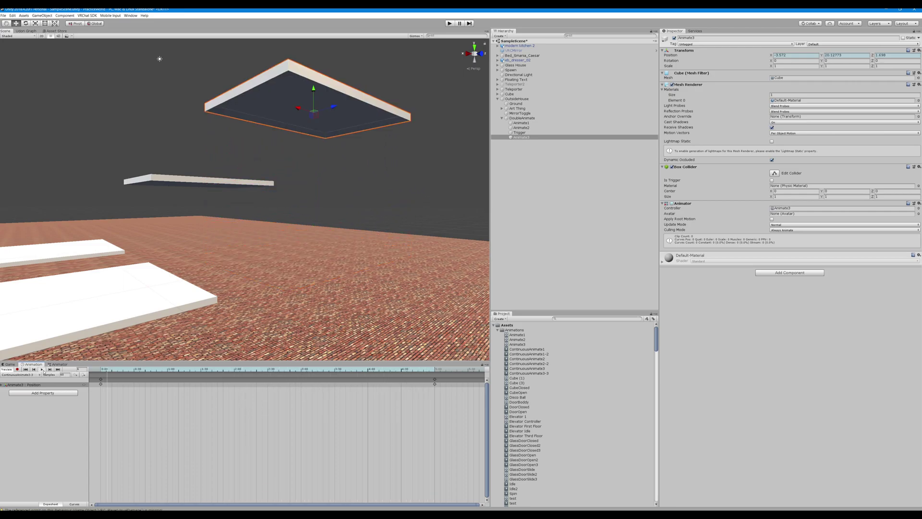
Step: Delete the unused ContinuousAnimate3-3 and ContinuousAnimate3 states from the Animate3 animator graph
left_click(58, 363)
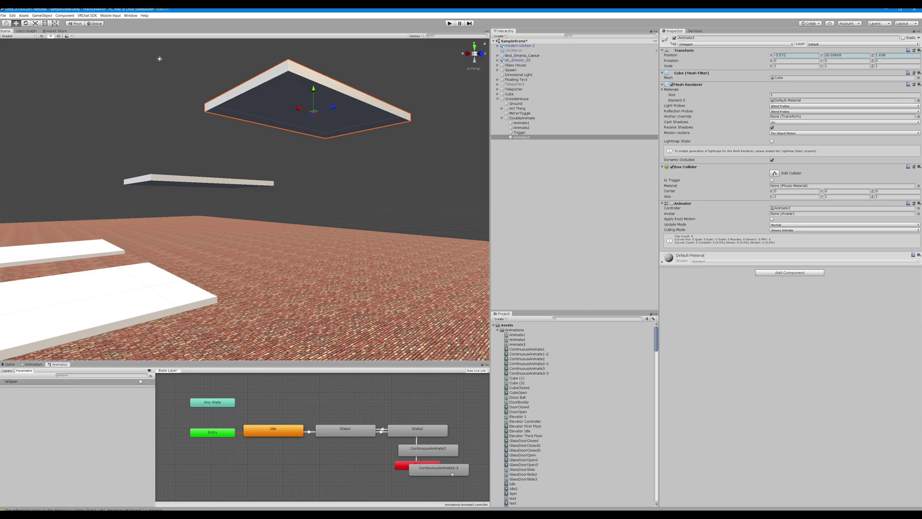
left_click_drag(452, 473, 338, 453)
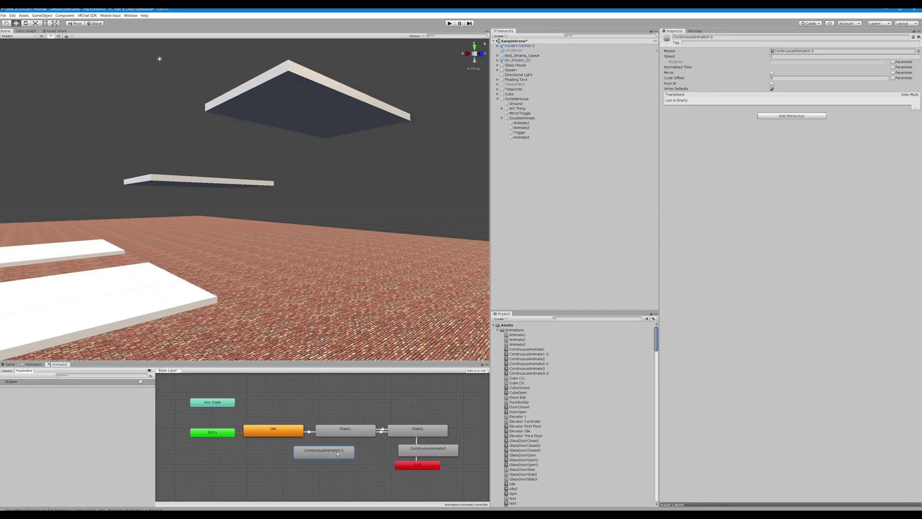
key("Delete")
left_click(445, 456)
key("Delete")
Step: Assign the ContinuousAnimate3 clip as State1's motion and ContinuousAnimate3-3 as State2's motion
left_click(357, 432)
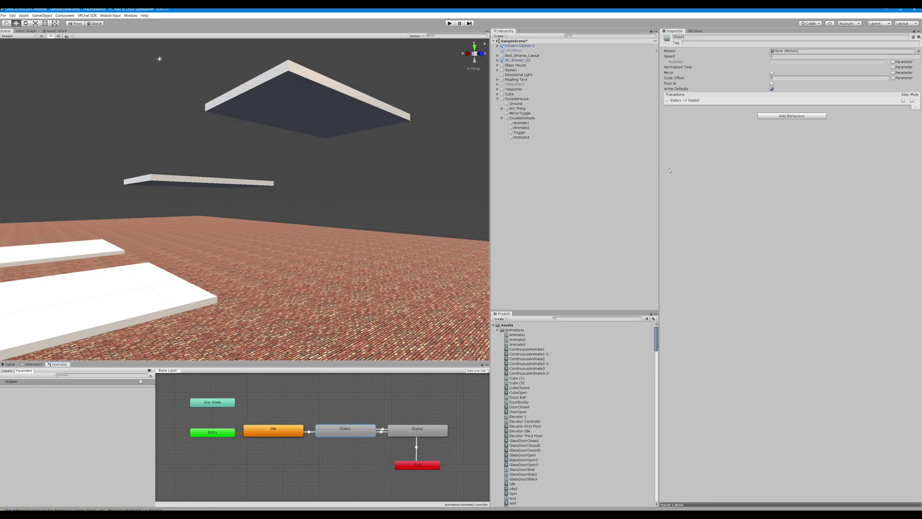
left_click_drag(535, 368, 789, 54)
left_click(403, 429)
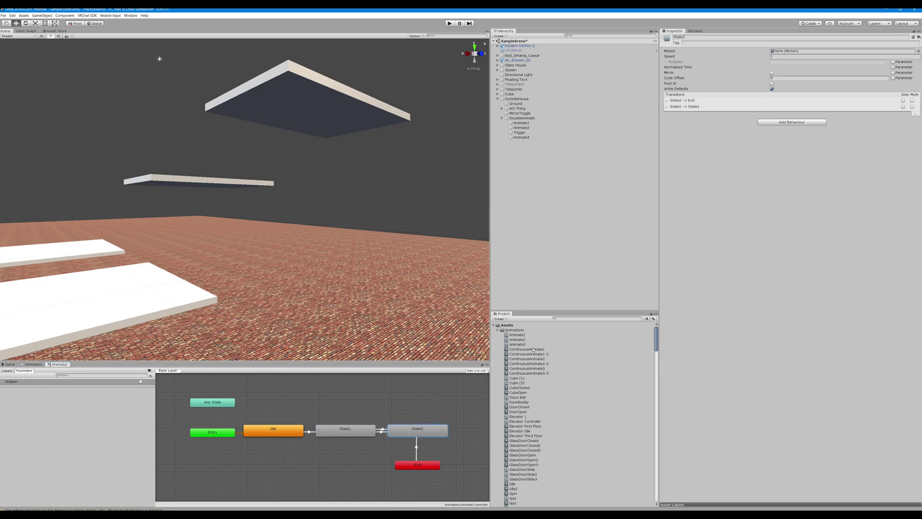
left_click_drag(534, 374, 788, 56)
Step: Open the Builder section of the VRChat SDK control panel
left_click(90, 15)
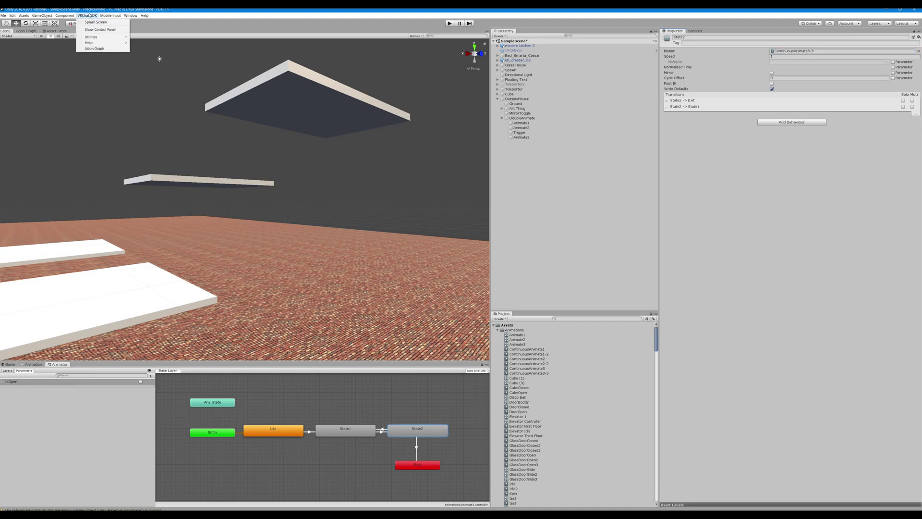
left_click(94, 30)
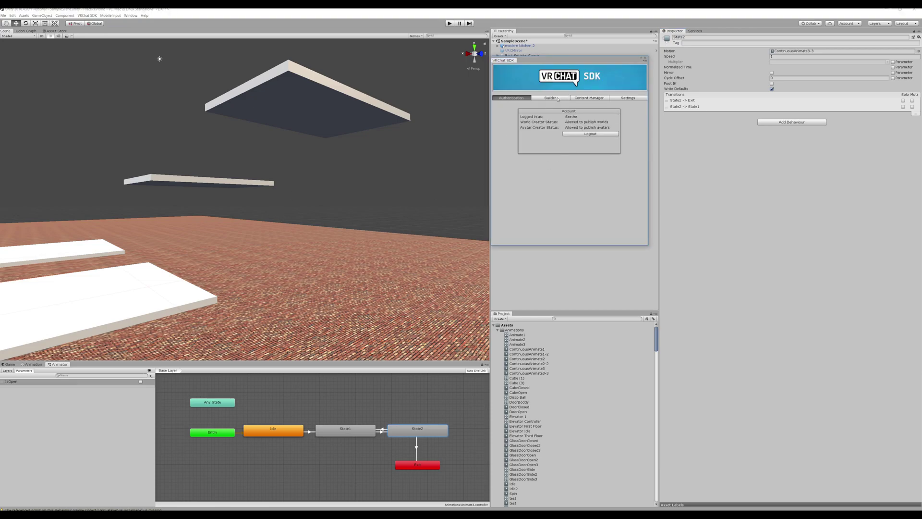
left_click(558, 99)
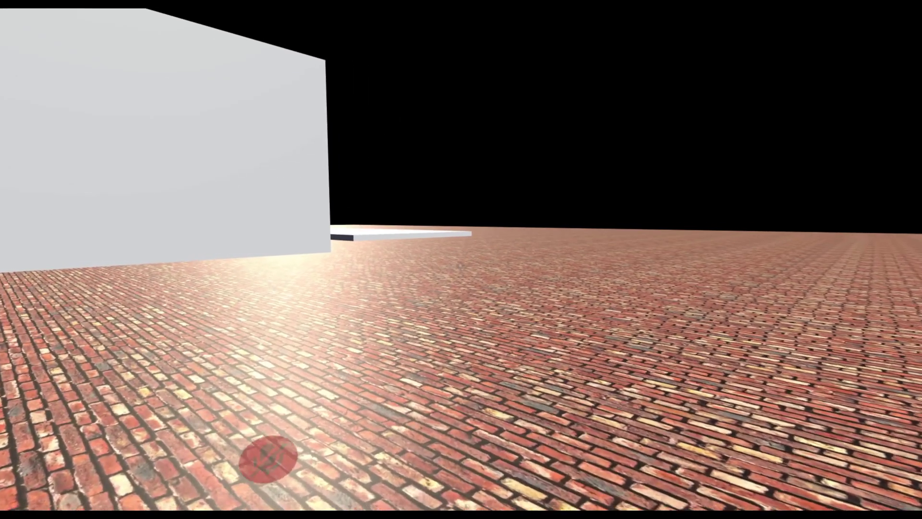
Step: Walk to the platforms in the VRChat world, watch how they move, and close the SDK control panel
key("w")
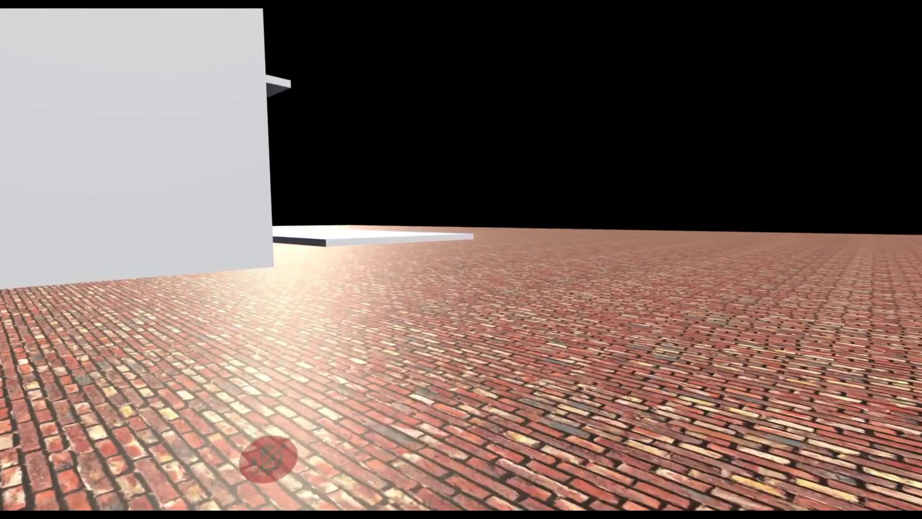
key("w")
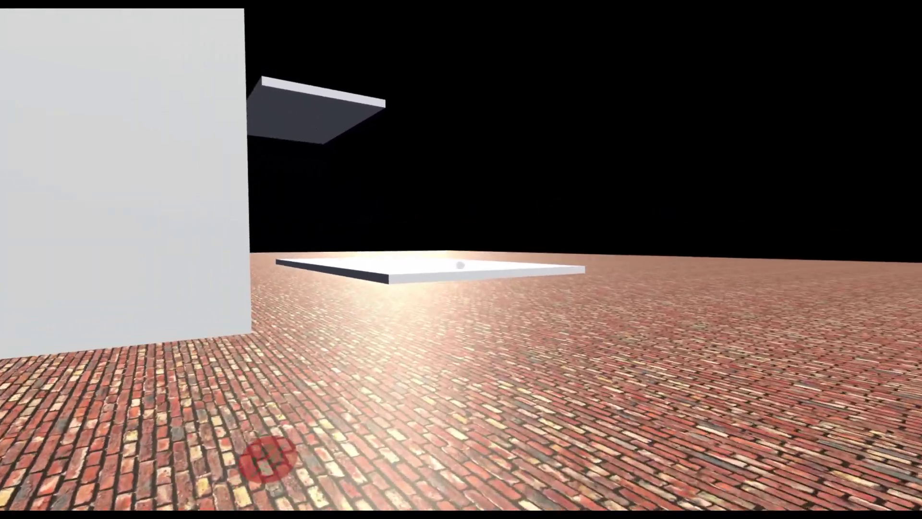
key("w")
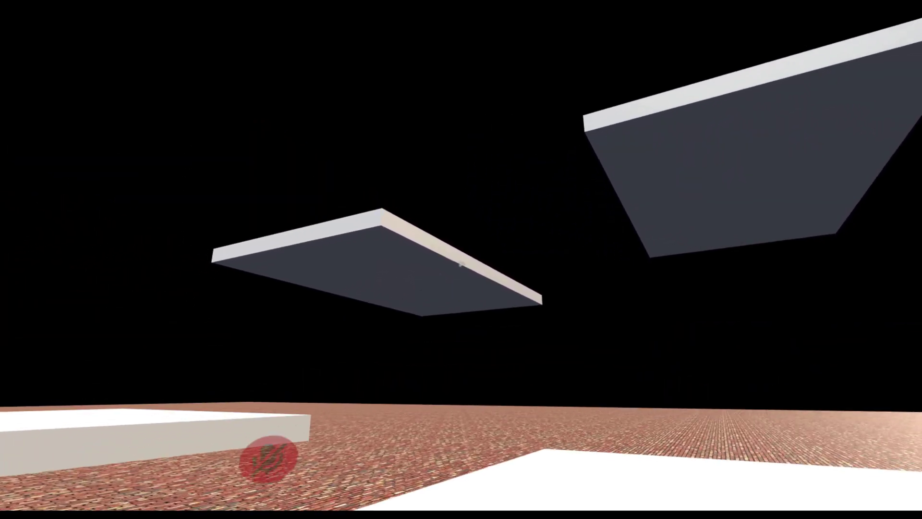
key("Escape")
key("Escape")
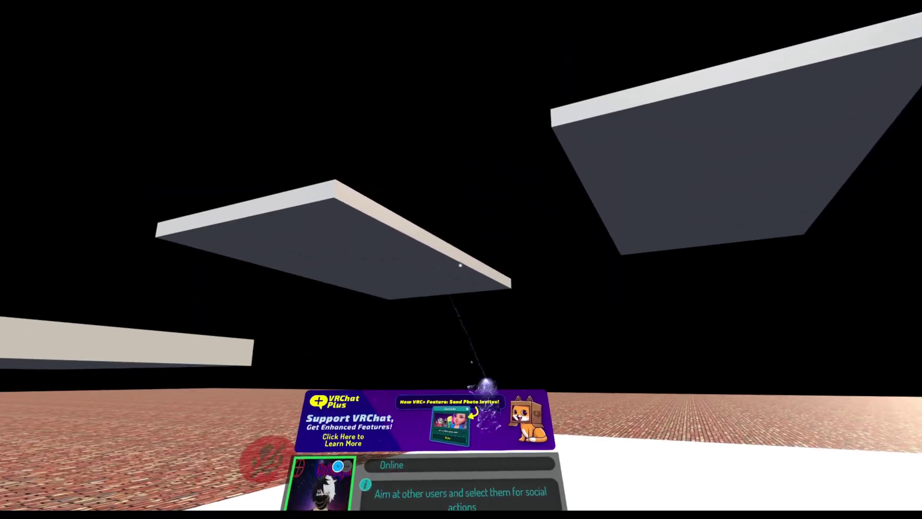
key("w")
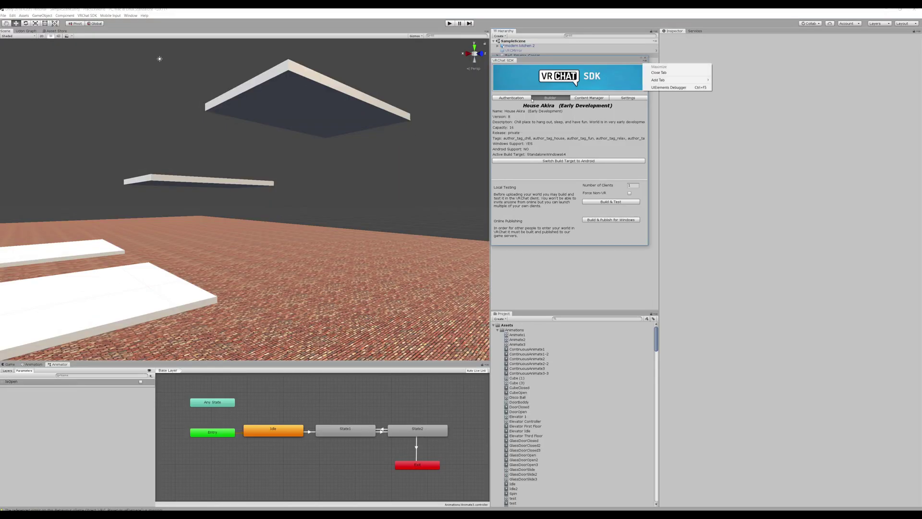
left_click(681, 179)
left_click(645, 58)
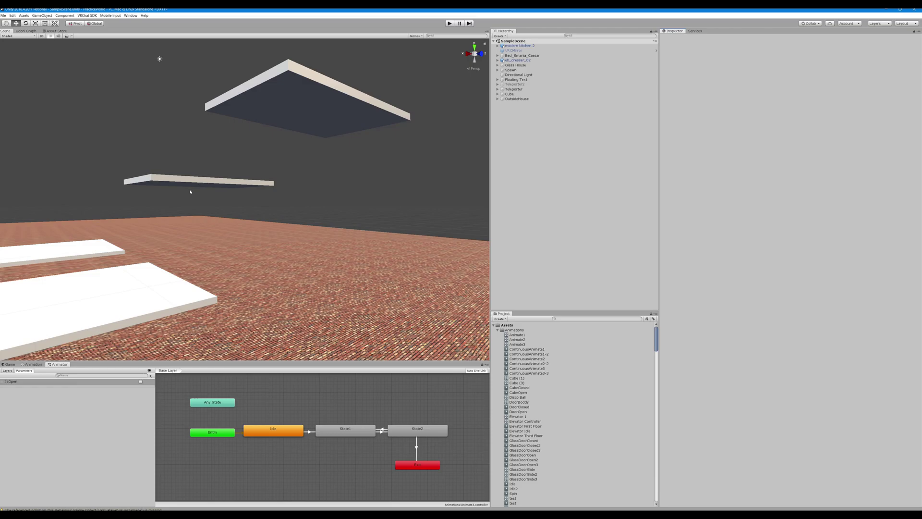
Step: Select the Animate2 platform and examine its animation and animator graph
left_click(186, 186)
right_click_drag(330, 237, 291, 239)
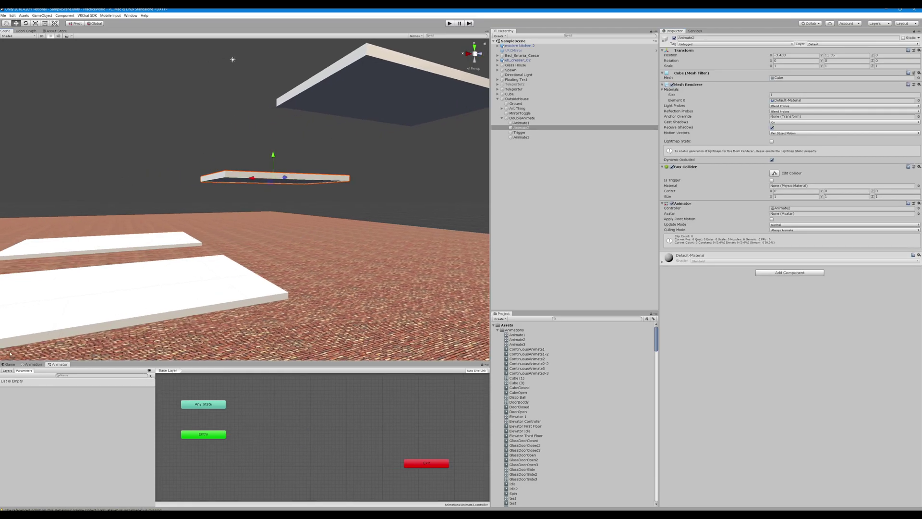
left_click(32, 364)
left_click(59, 364)
right_click_drag(288, 285, 848, 301)
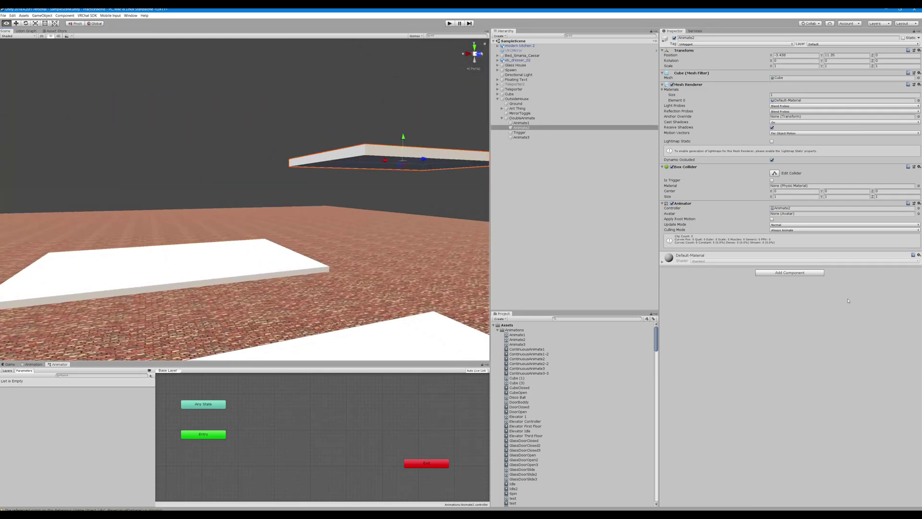
left_click(296, 403)
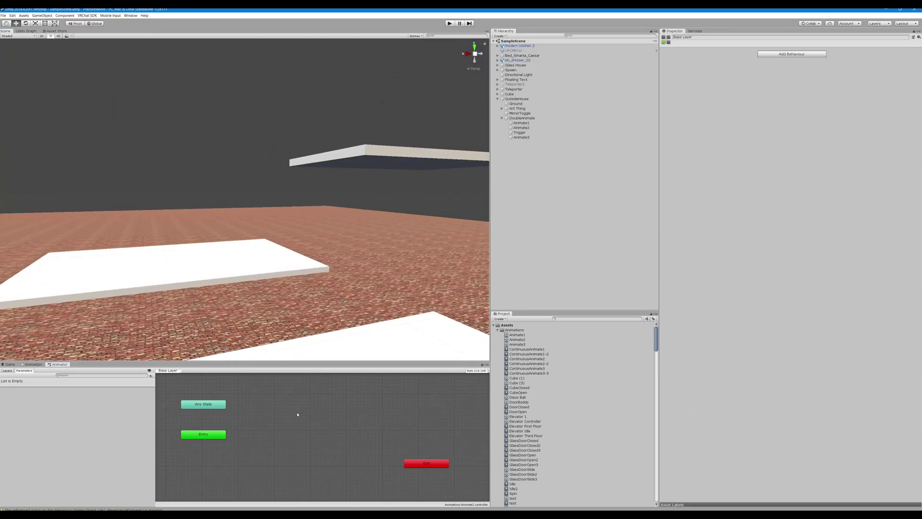
key("ctrl+z")
key("ctrl+z")
key("ctrl+y")
right_click_drag(371, 194, 430, 162)
Step: Set the Y position of the raised Animate3 platform to 0
left_click(389, 187)
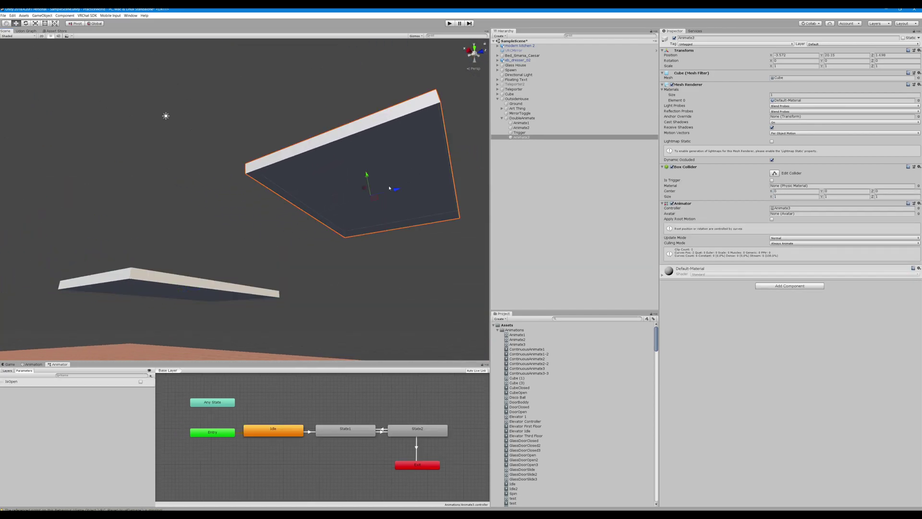
right_click_drag(387, 190, 350, 158)
left_click(263, 430)
left_click(350, 158)
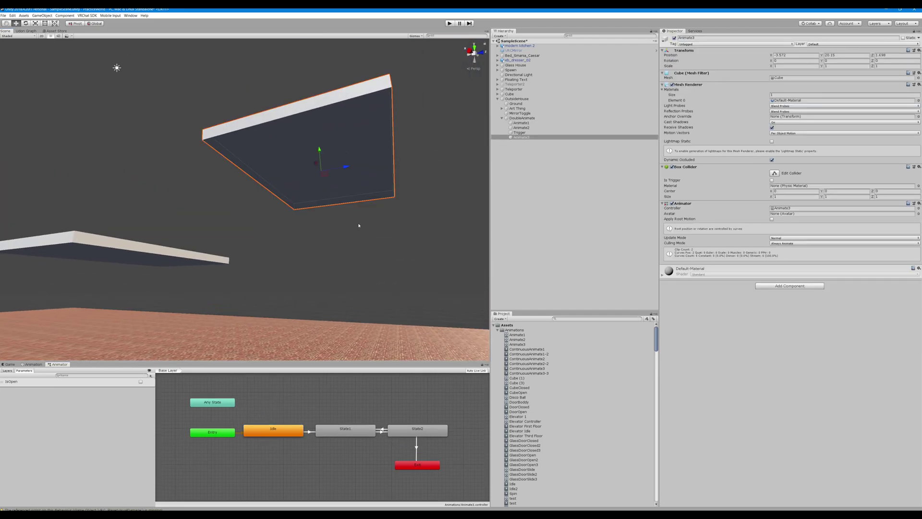
right_click_drag(360, 222, 375, 249)
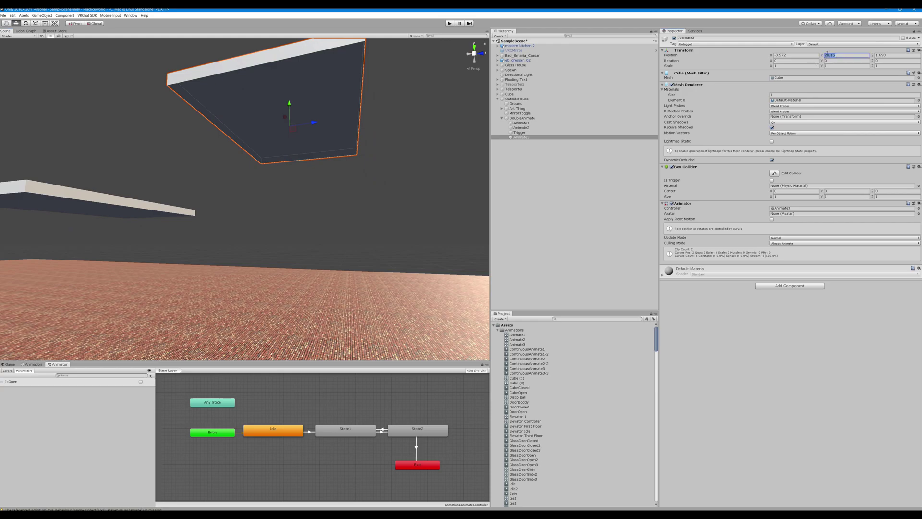
type("0")
left_click(399, 127)
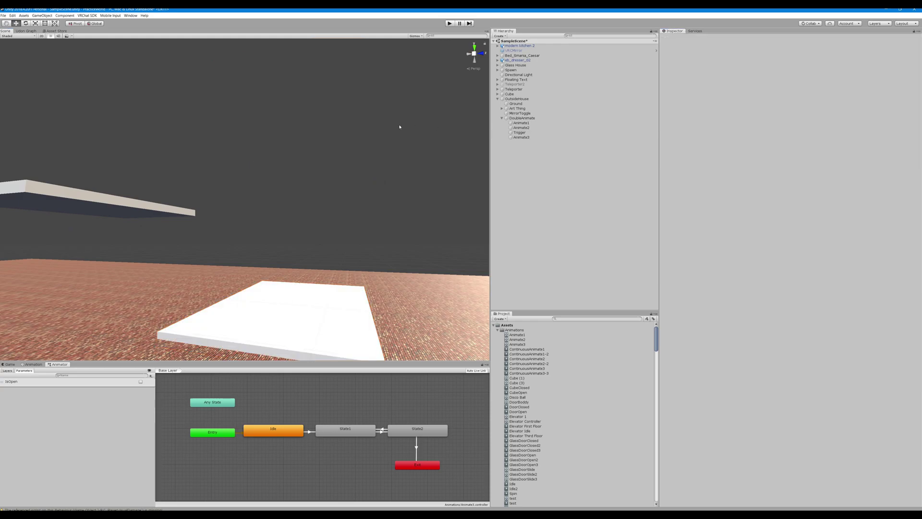
right_click_drag(399, 127, 315, 154)
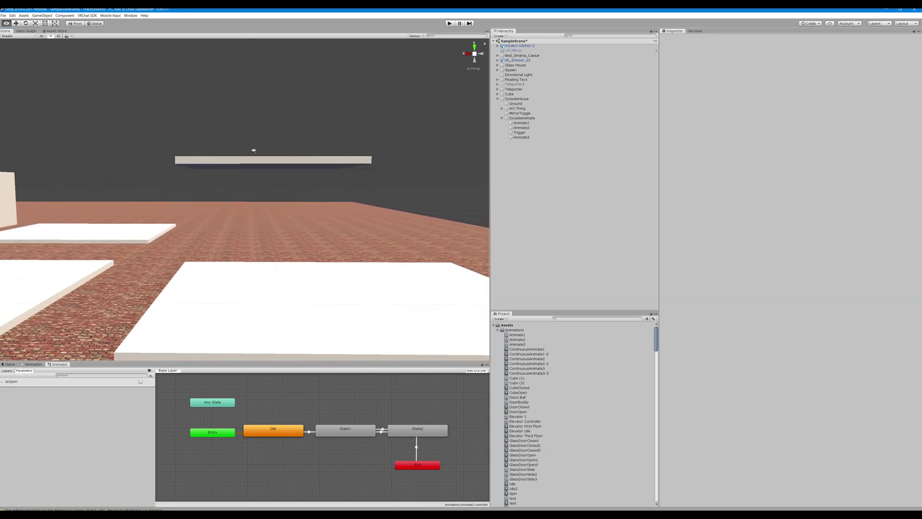
right_click_drag(243, 151, 196, 153)
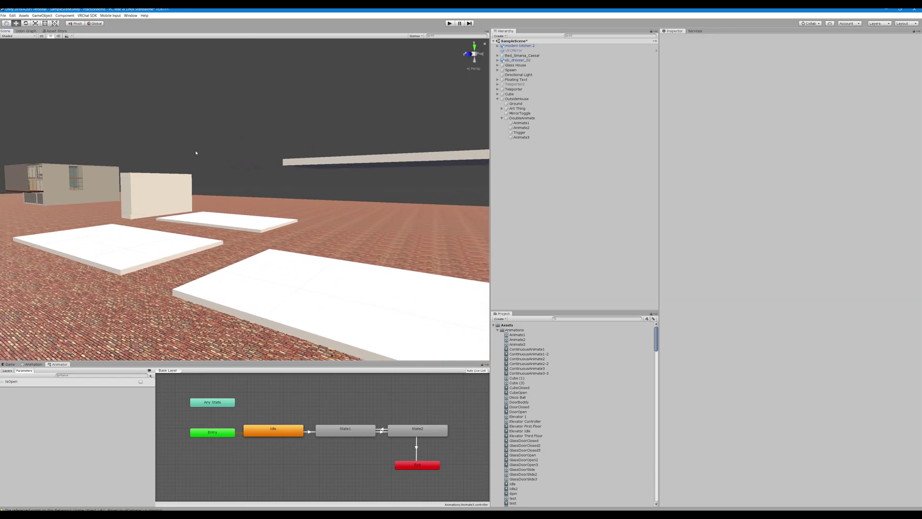
right_click_drag(229, 149, 433, 134)
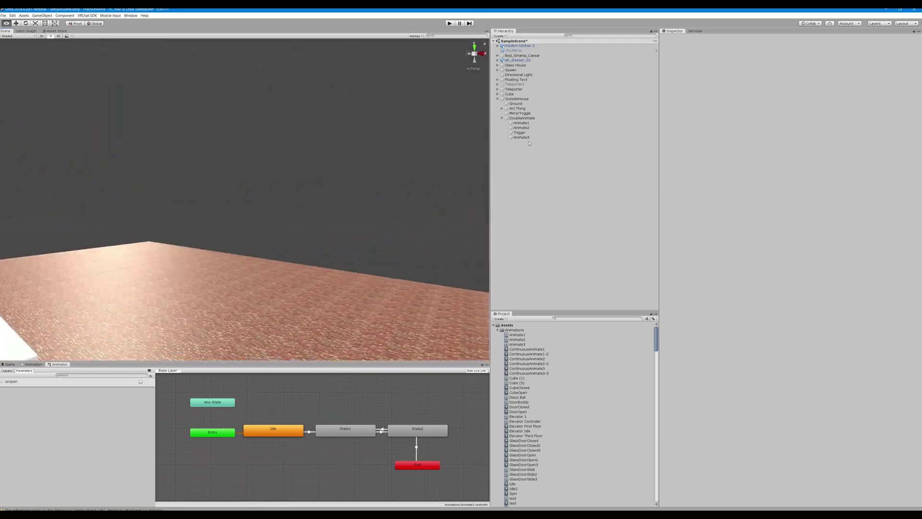
right_click_drag(339, 146, 407, 156)
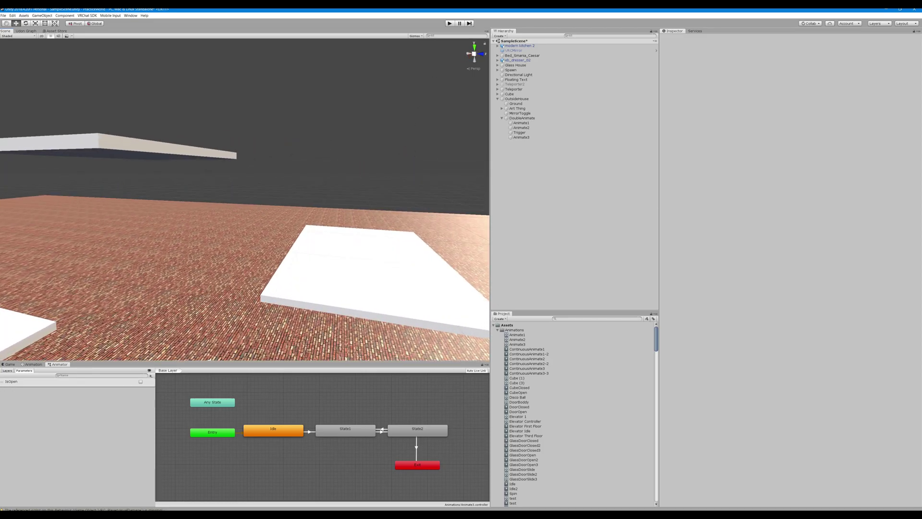